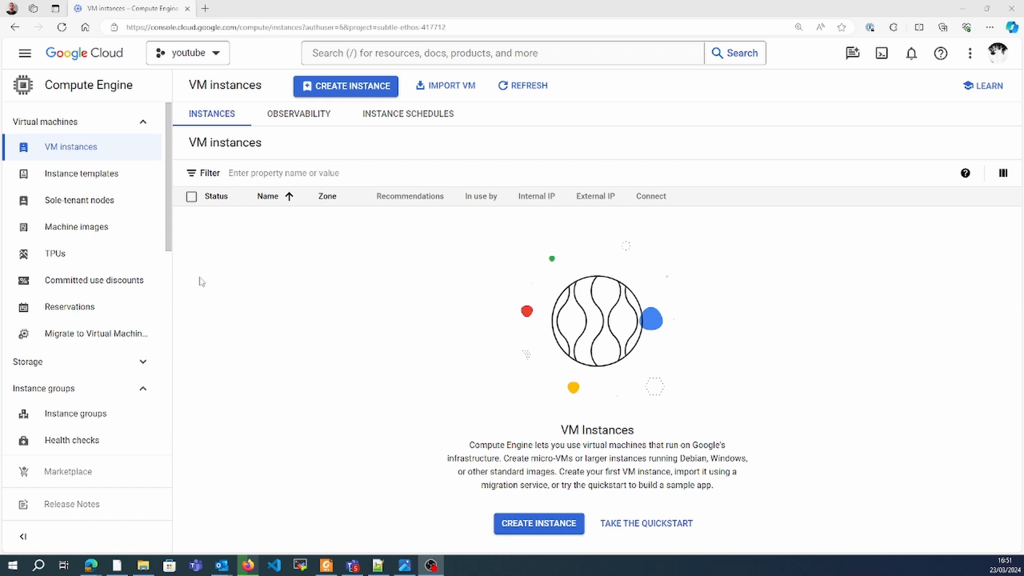
- Start a new stateless managed instance group from the Instance groups page and name it mg01
{"action": "scroll", "coordinate": [171, 280], "scroll_direction": "down", "scroll_amount": 5}
{"action": "left_click_drag", "start_coordinate": [169, 280], "coordinate": [165, 246]}
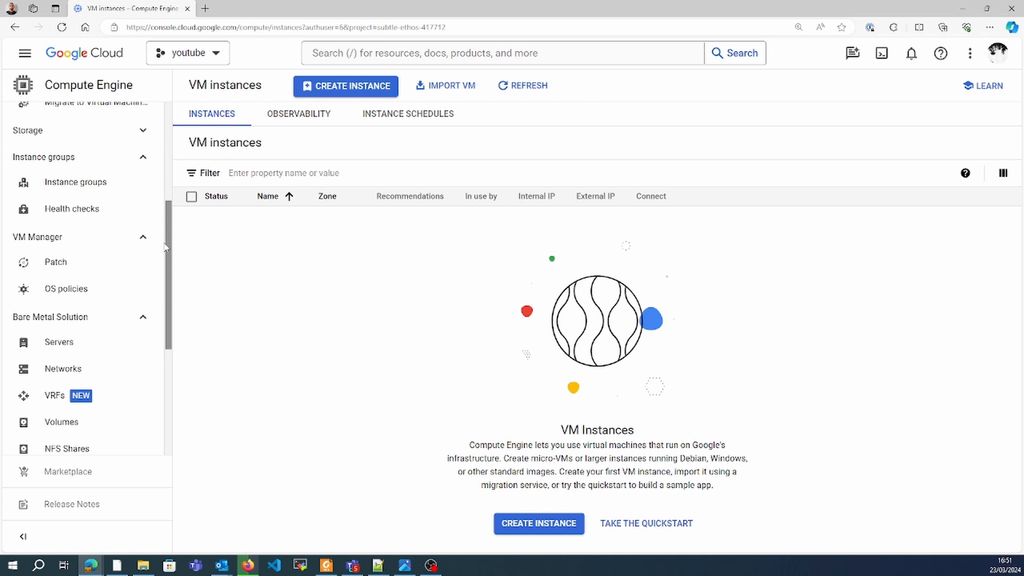
{"action": "left_click", "coordinate": [104, 182]}
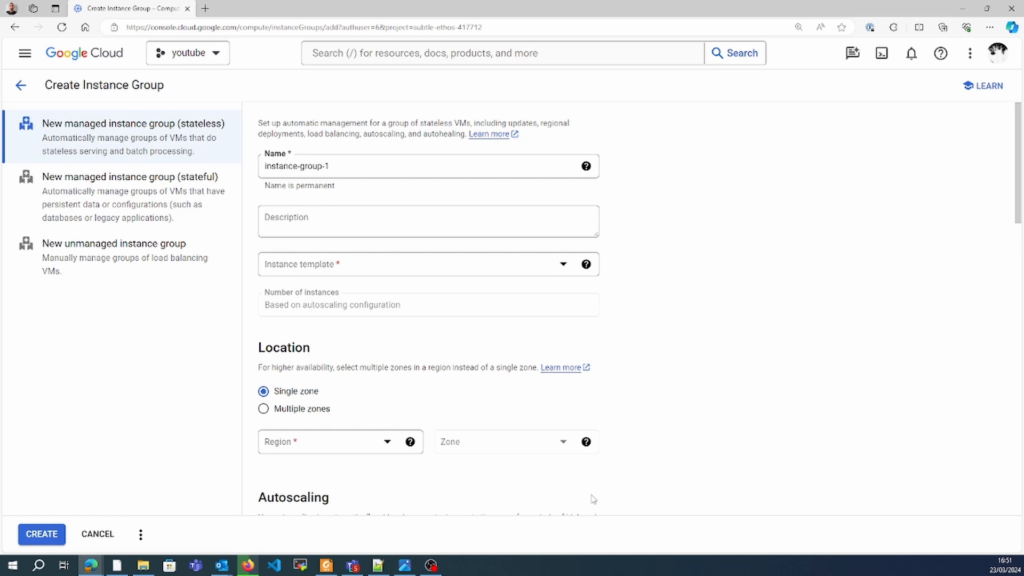
{"action": "left_click", "coordinate": [480, 166]}
{"action": "key", "text": "ctrl+a"}
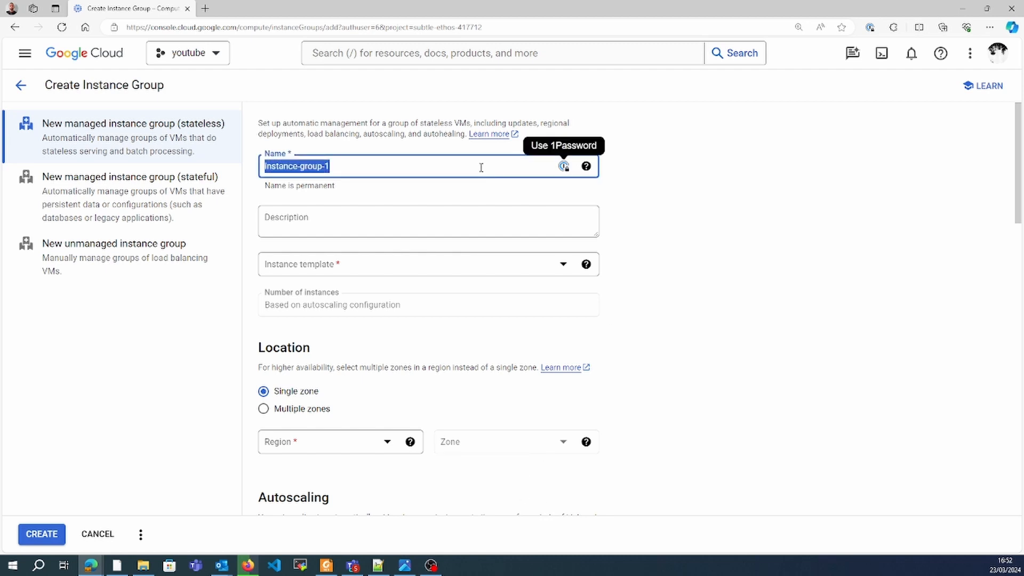
{"action": "type", "text": "mg01"}
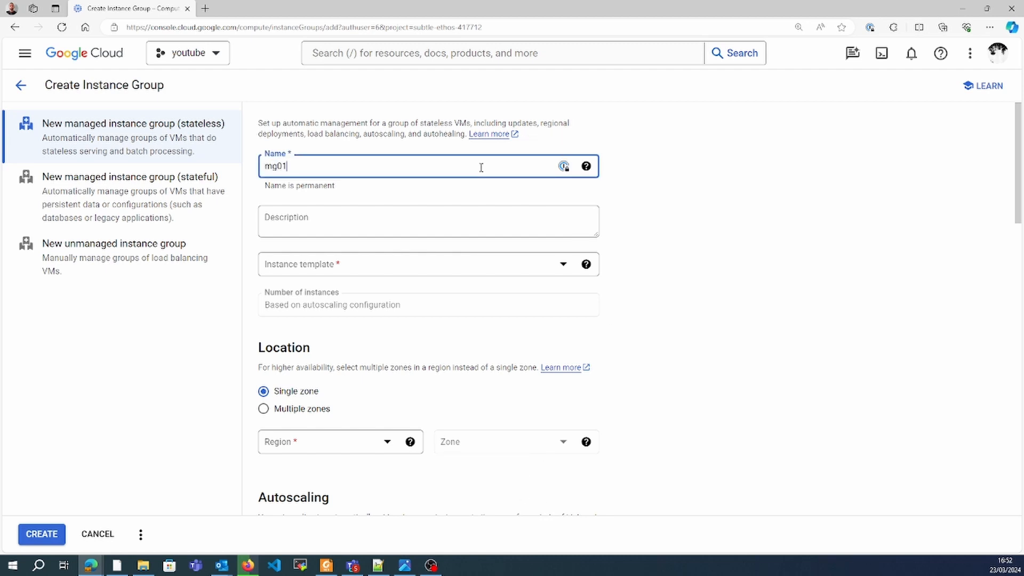
{"action": "left_click", "coordinate": [196, 436]}
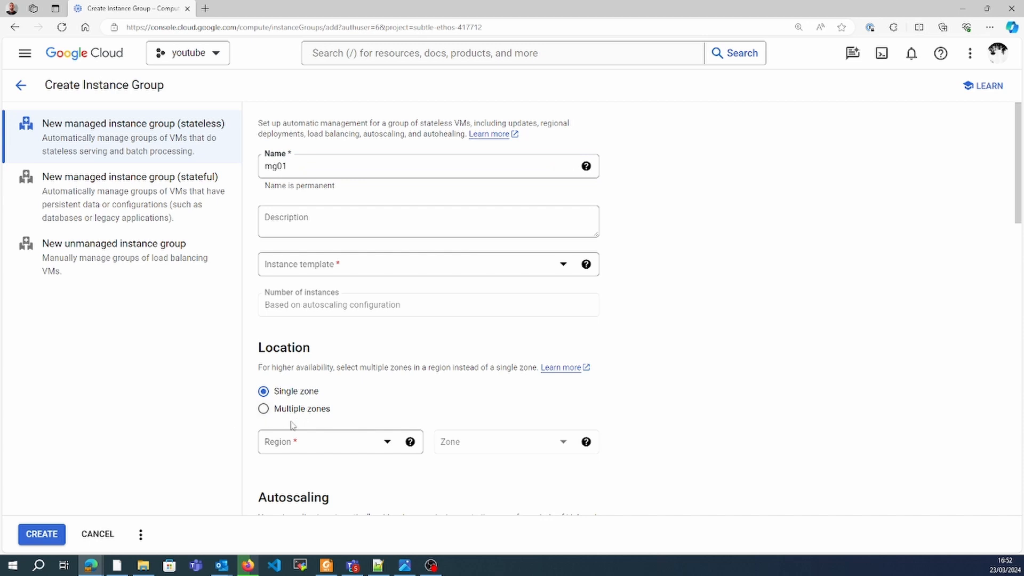
- Set the instance group's single-zone location to the us-central1 (Iowa) region
{"action": "left_click", "coordinate": [380, 450]}
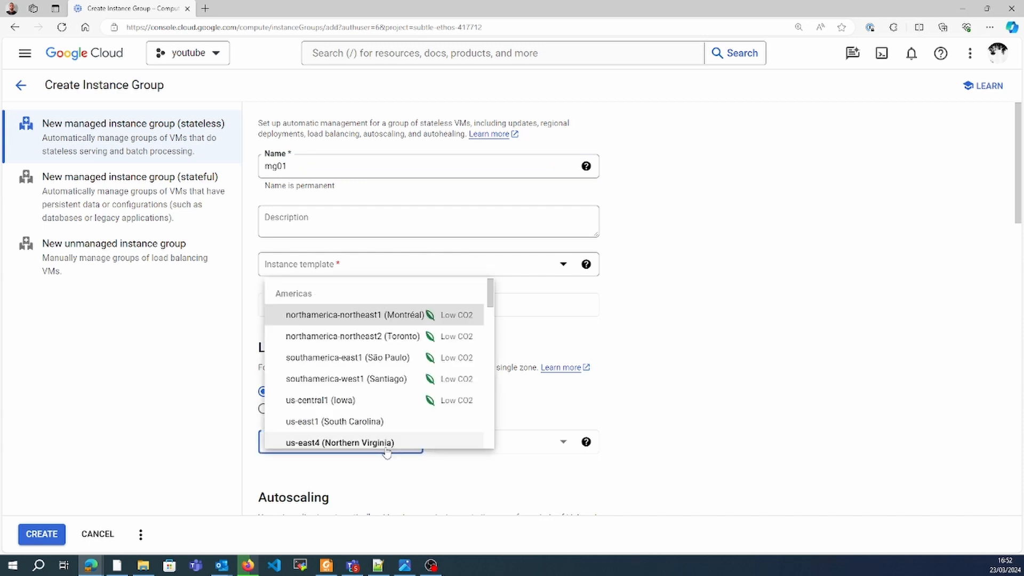
{"action": "left_click", "coordinate": [372, 400]}
{"action": "scroll", "coordinate": [217, 432], "scroll_direction": "down", "scroll_amount": 1}
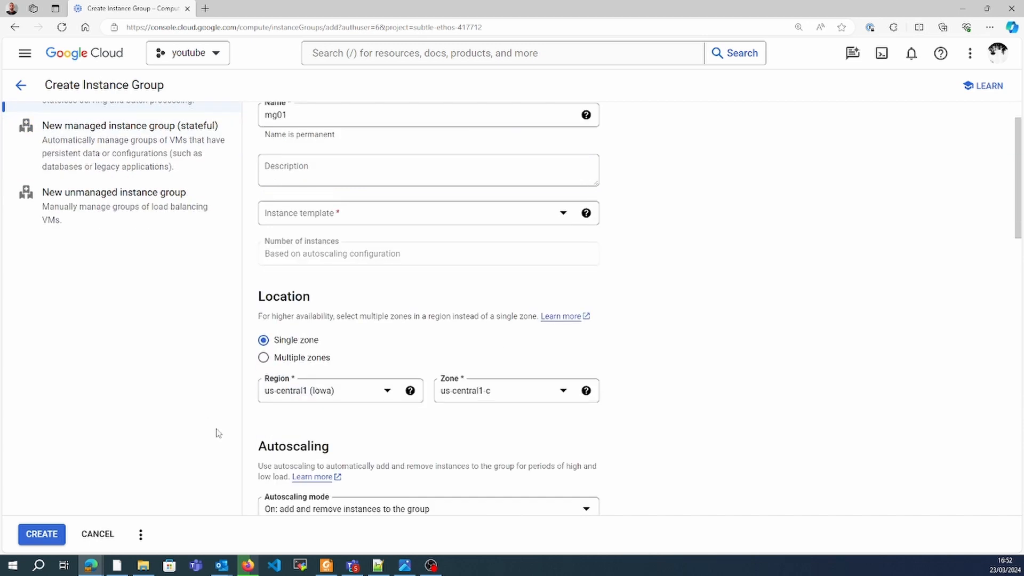
- Choose server-template-01 as the group's instance template
{"action": "scroll", "coordinate": [218, 433], "scroll_direction": "down", "scroll_amount": 2}
{"action": "left_click", "coordinate": [518, 113]}
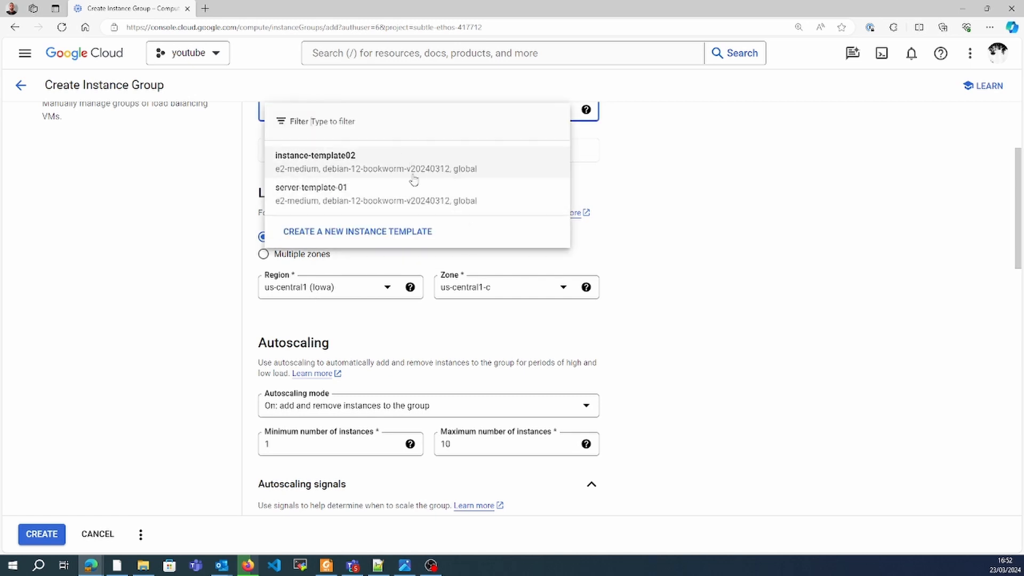
{"action": "left_click", "coordinate": [371, 193]}
{"action": "left_click", "coordinate": [187, 243]}
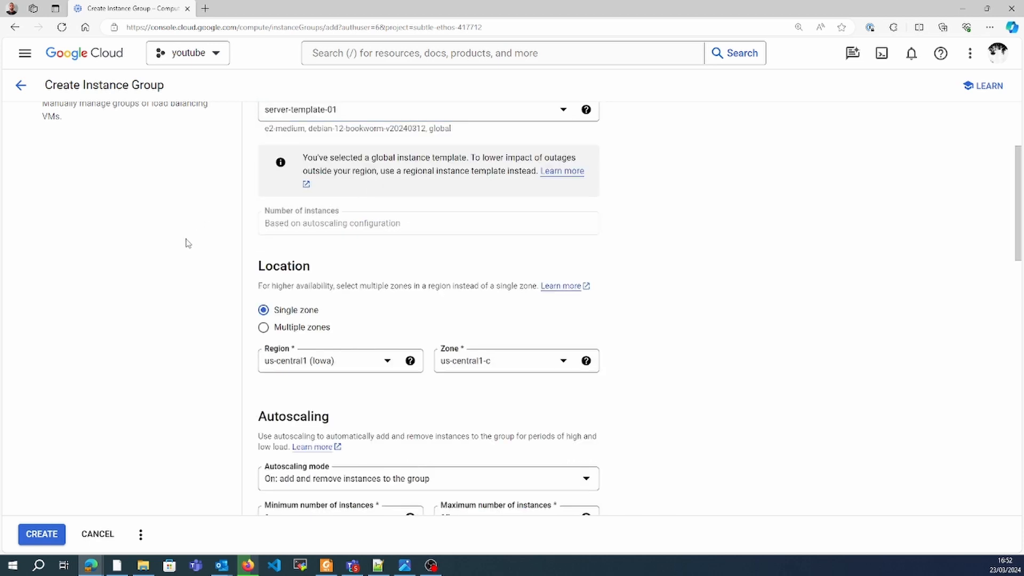
- Set the group's instance template to instance-template02
{"action": "left_click", "coordinate": [361, 114]}
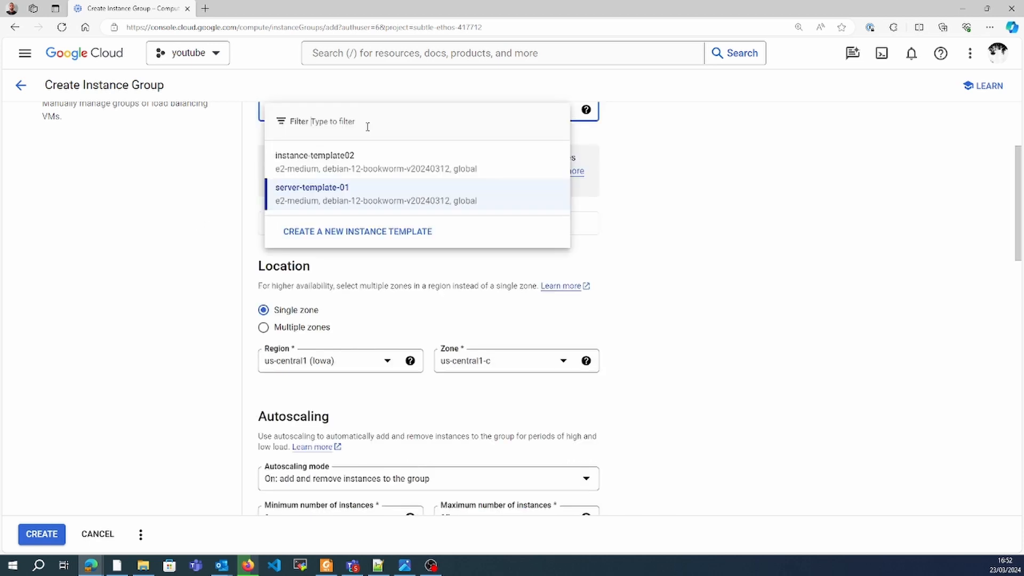
{"action": "left_click", "coordinate": [361, 155]}
{"action": "left_click", "coordinate": [232, 214]}
- Set the autoscaling maximum number of instances to 3
{"action": "scroll", "coordinate": [233, 214], "scroll_direction": "down", "scroll_amount": 7}
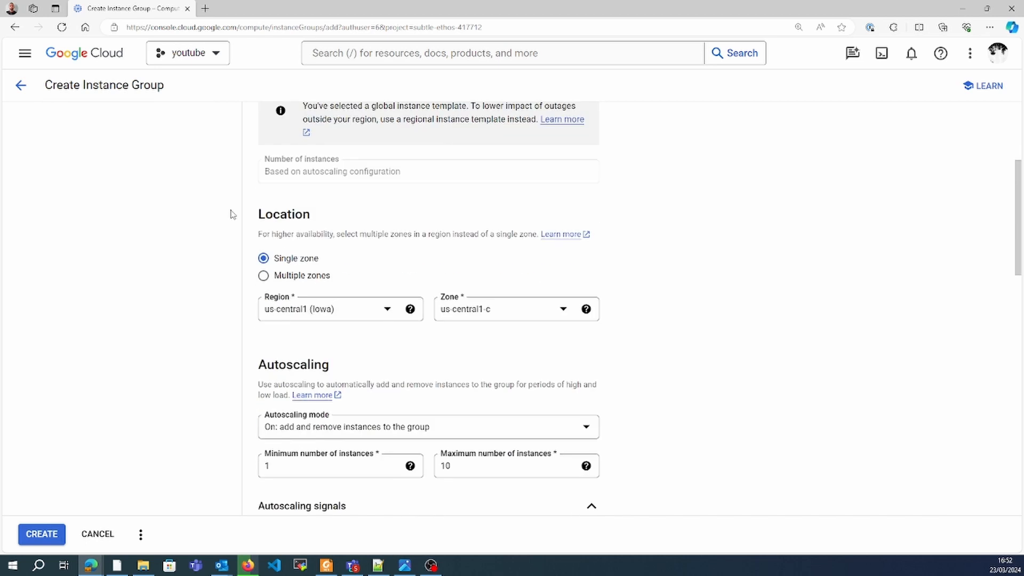
{"action": "scroll", "coordinate": [232, 214], "scroll_direction": "up", "scroll_amount": 2}
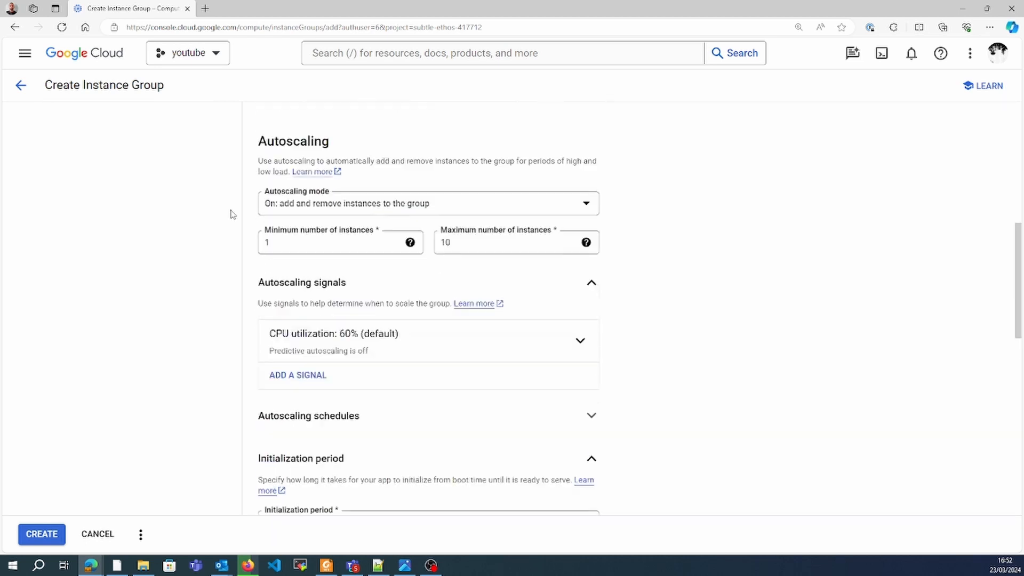
{"action": "double_click", "coordinate": [494, 262]}
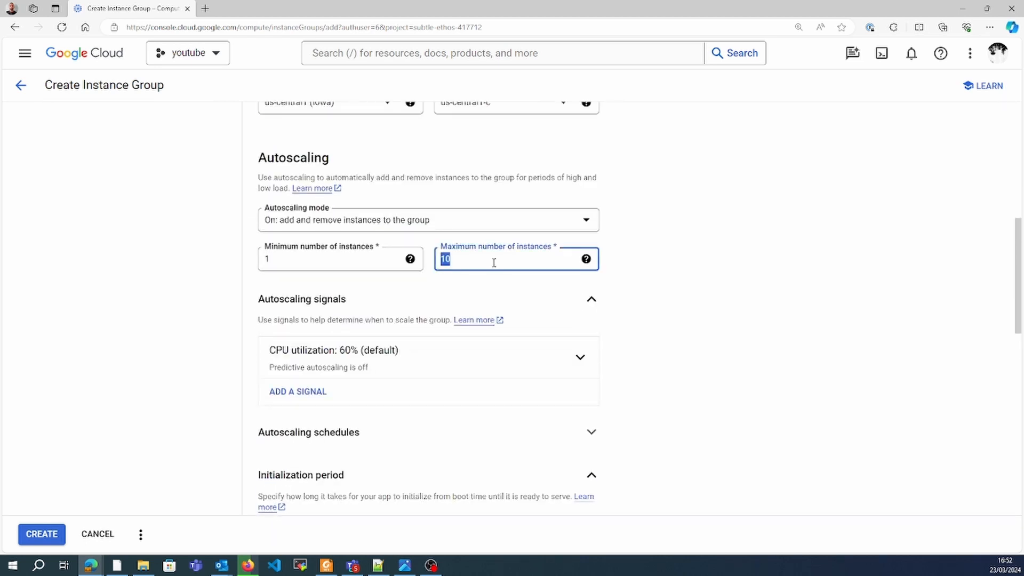
{"action": "type", "text": "3"}
{"action": "left_click", "coordinate": [200, 358]}
- Review the remaining scaling, autohealing and port settings, and create the instance group with their defaults
{"action": "scroll", "coordinate": [243, 382], "scroll_direction": "down", "scroll_amount": 1}
{"action": "scroll", "coordinate": [242, 384], "scroll_direction": "down", "scroll_amount": 4}
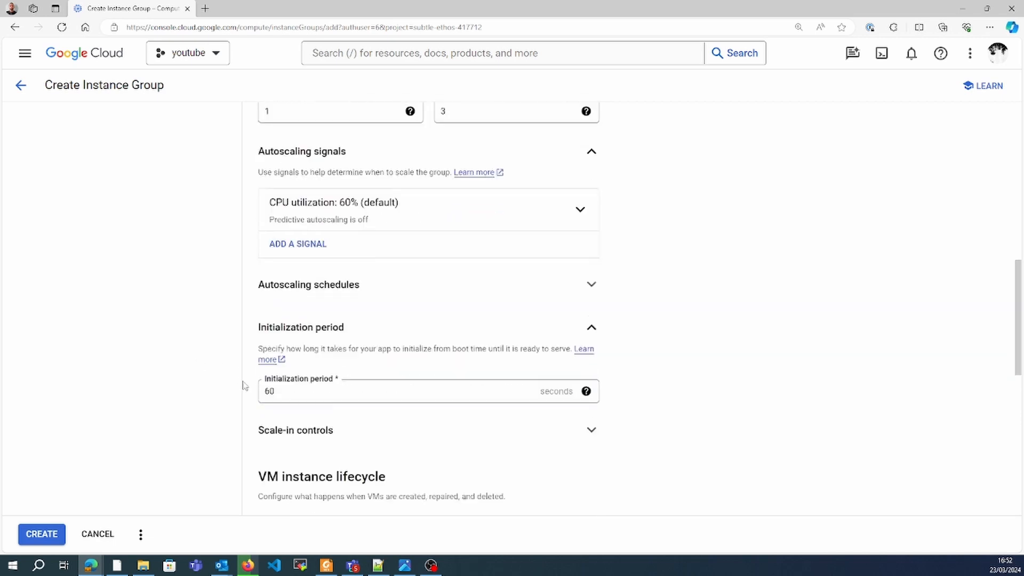
{"action": "scroll", "coordinate": [243, 385], "scroll_direction": "down", "scroll_amount": 7}
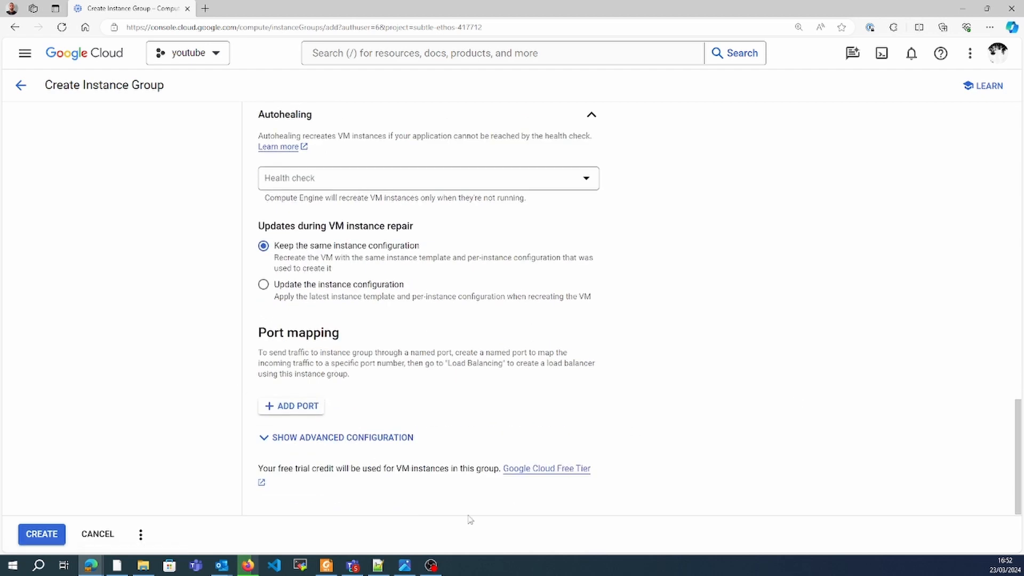
{"action": "left_click", "coordinate": [53, 536]}
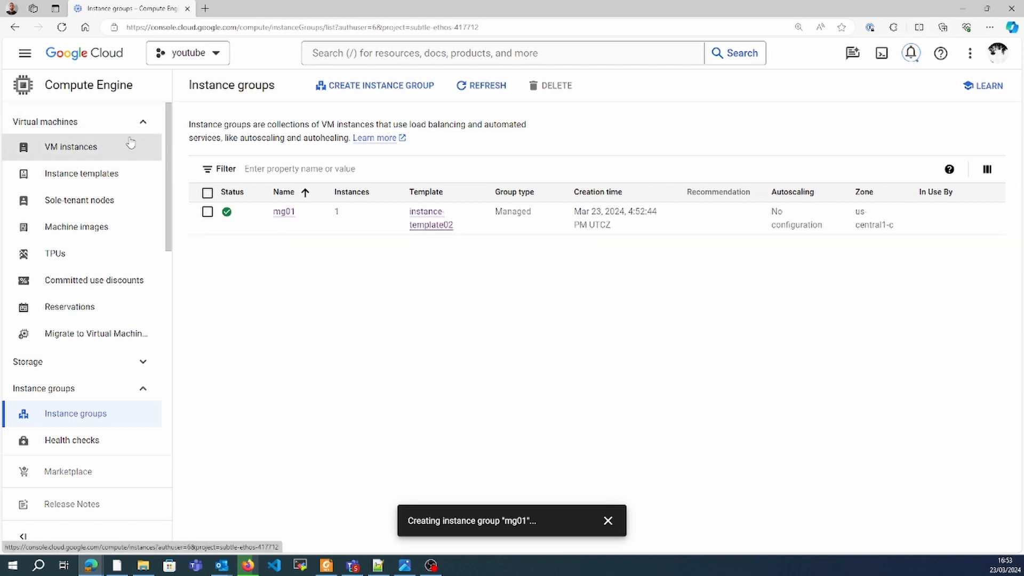
- Open the mg01 group and check its VM's web page through the external IP, reloading it before closing the page
{"action": "left_click", "coordinate": [292, 213]}
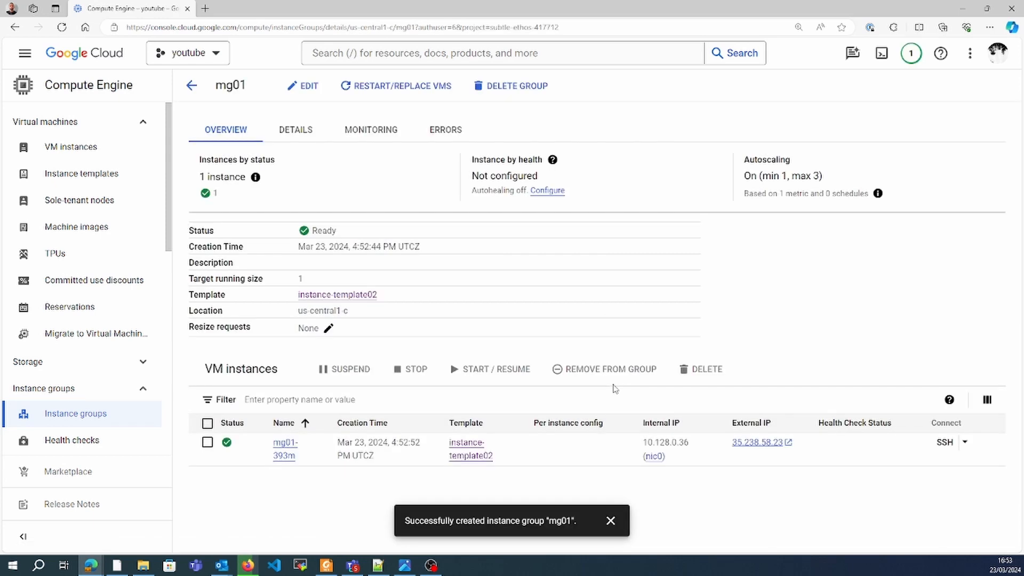
{"action": "left_click", "coordinate": [757, 442]}
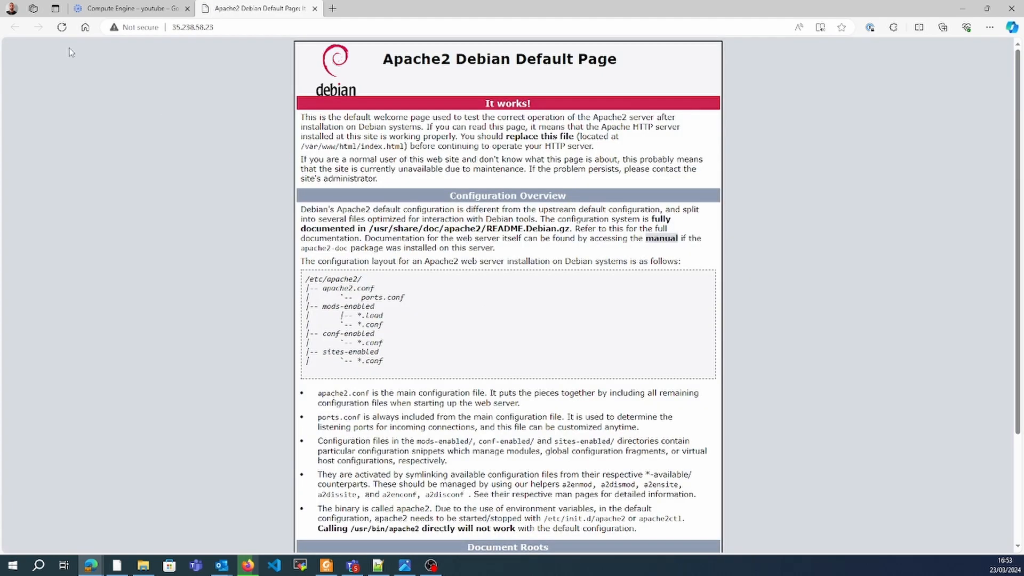
{"action": "left_click", "coordinate": [63, 28]}
{"action": "left_click", "coordinate": [62, 29]}
{"action": "left_click", "coordinate": [62, 29]}
{"action": "left_click", "coordinate": [62, 29]}
{"action": "left_click", "coordinate": [133, 6]}
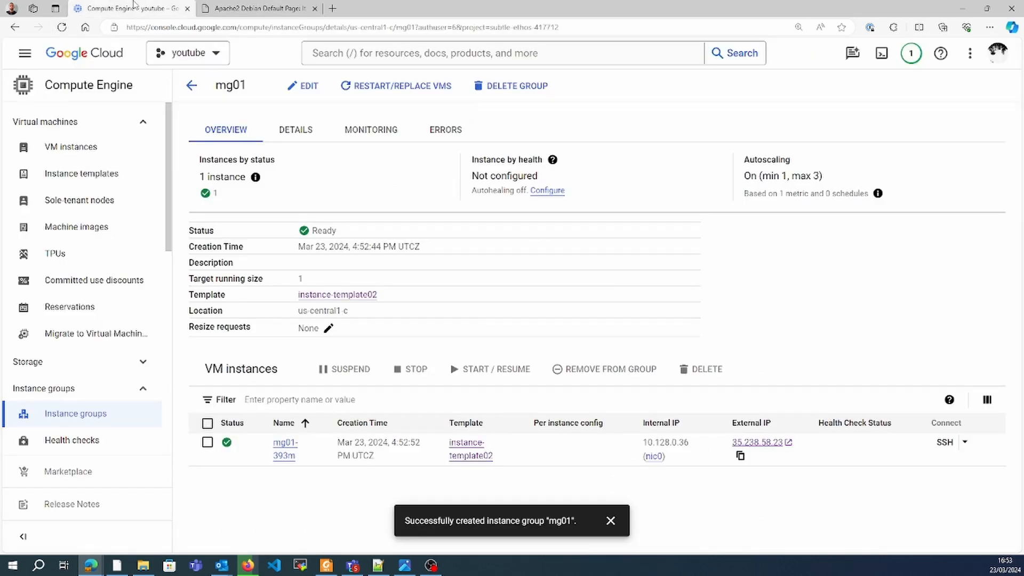
{"action": "left_click", "coordinate": [233, 6]}
{"action": "left_click", "coordinate": [62, 29]}
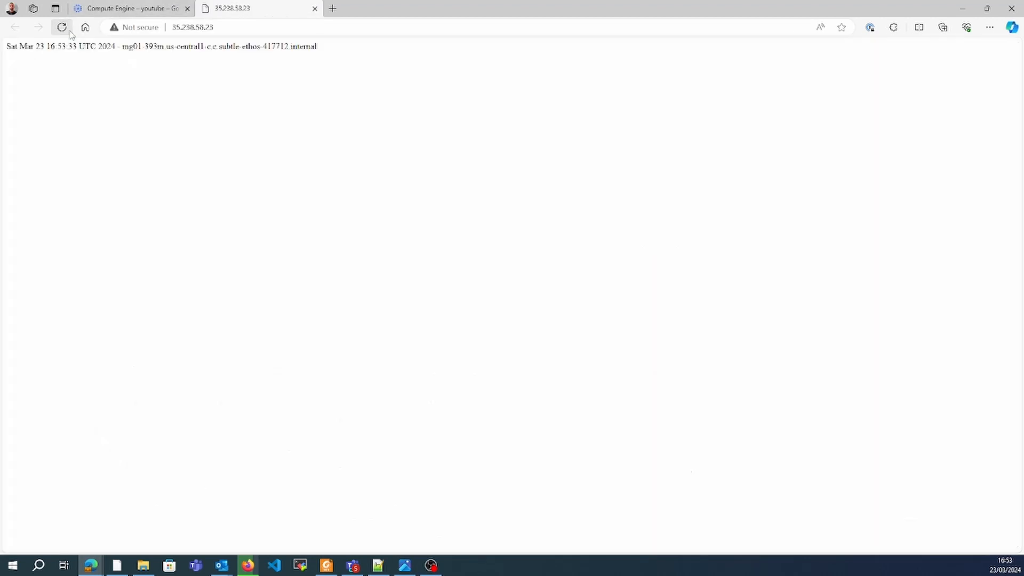
{"action": "left_click", "coordinate": [313, 9]}
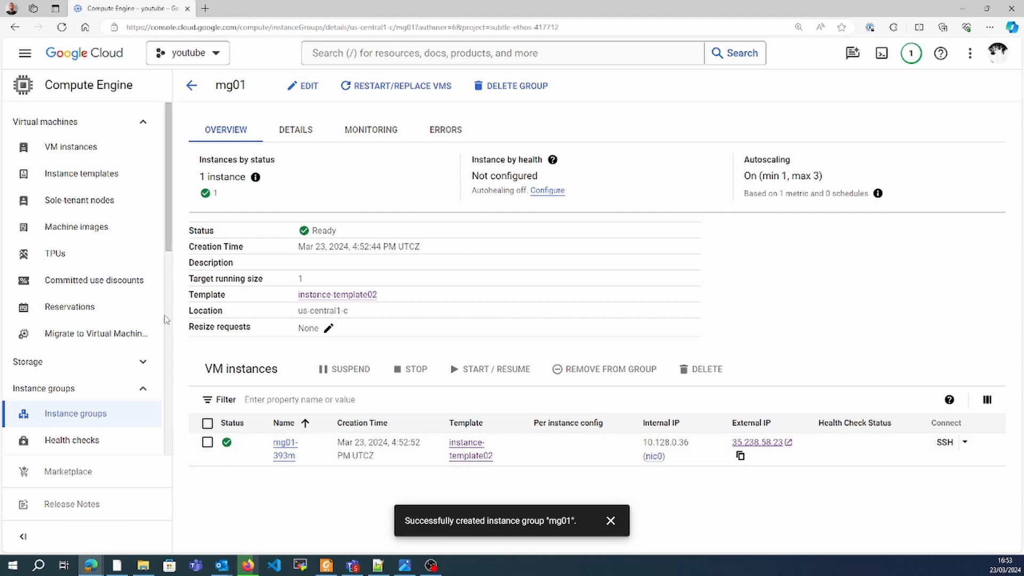
- Search the console for "load" and open the Load balancing page under Network services
{"action": "scroll", "coordinate": [165, 318], "scroll_direction": "down", "scroll_amount": 4}
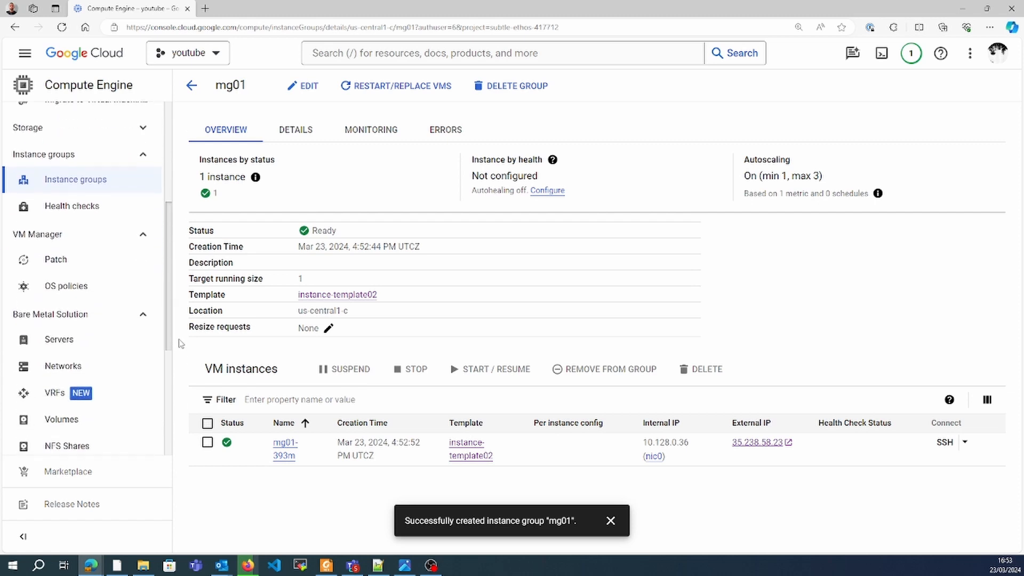
{"action": "left_click_drag", "start_coordinate": [179, 340], "coordinate": [185, 263]}
{"action": "left_click", "coordinate": [25, 52]}
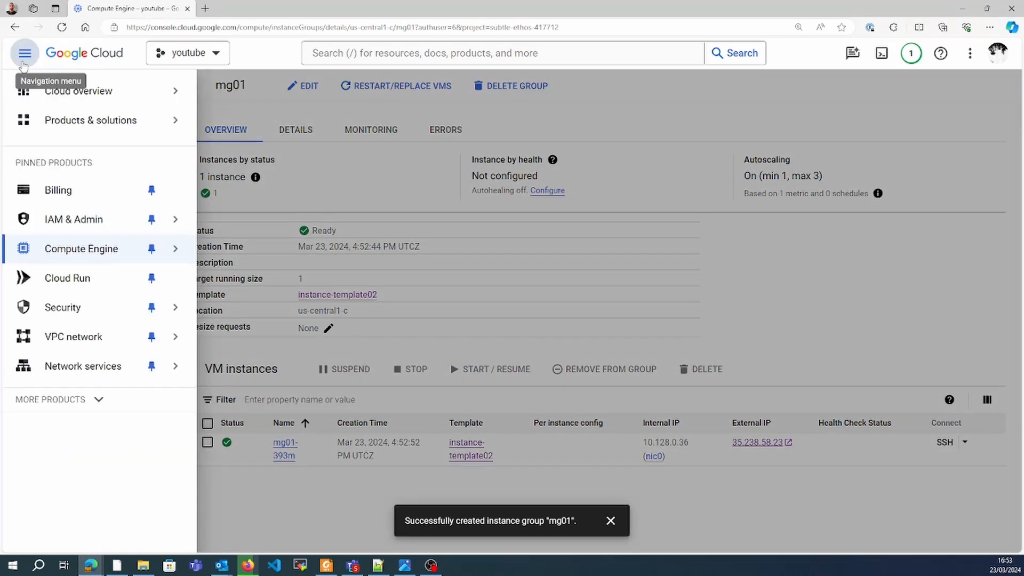
{"action": "left_click", "coordinate": [388, 48]}
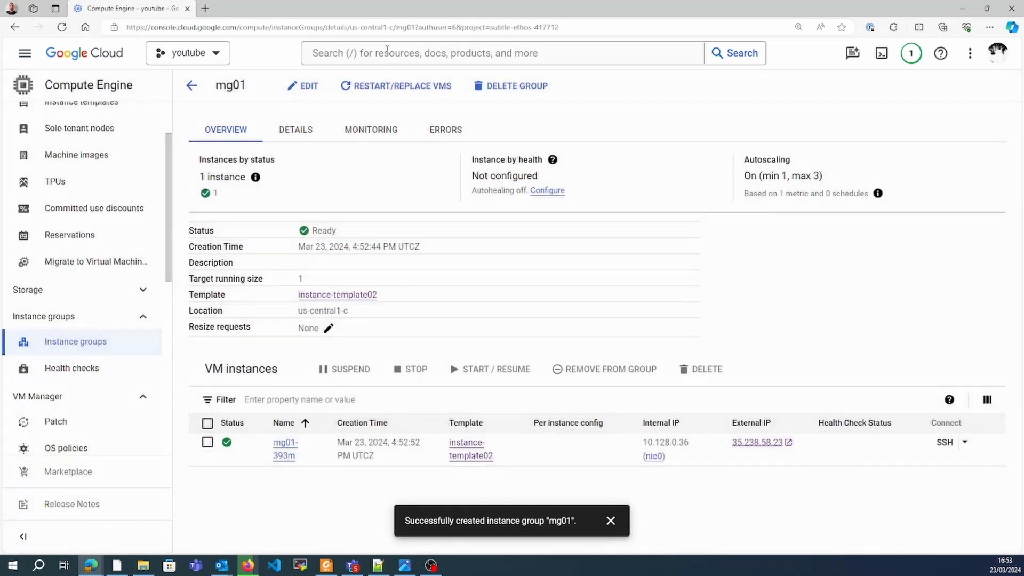
{"action": "type", "text": "load"}
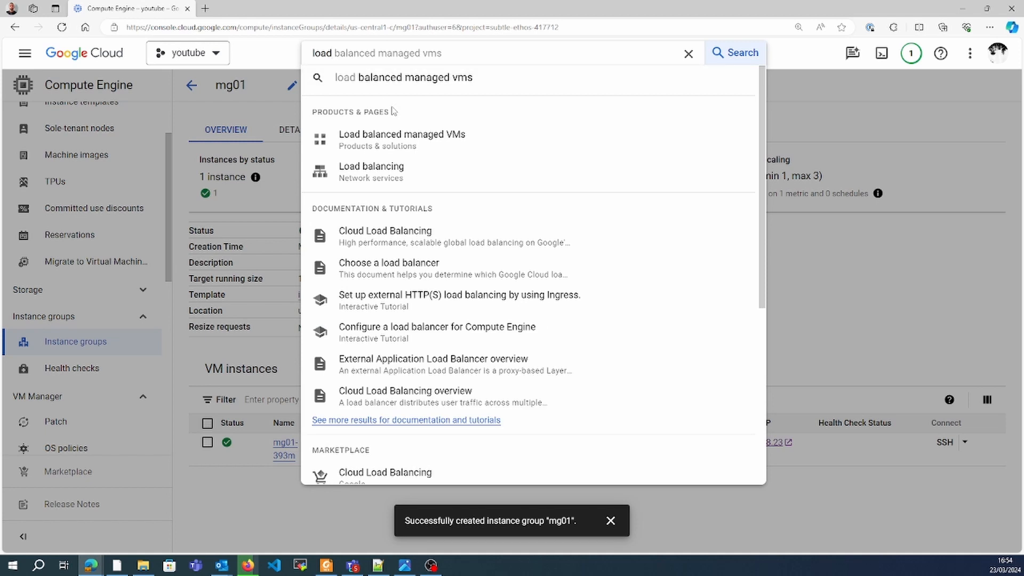
{"action": "left_click", "coordinate": [377, 180]}
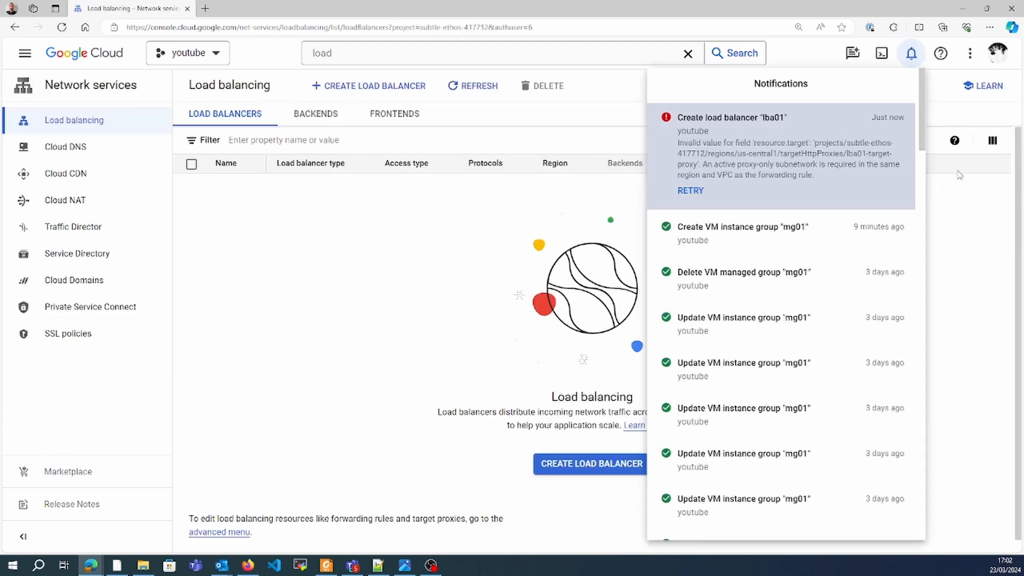
- Dismiss the notifications and start a new load balancer with the type Application Load Balancer (HTTP/HTTPS)
{"action": "left_click", "coordinate": [959, 175]}
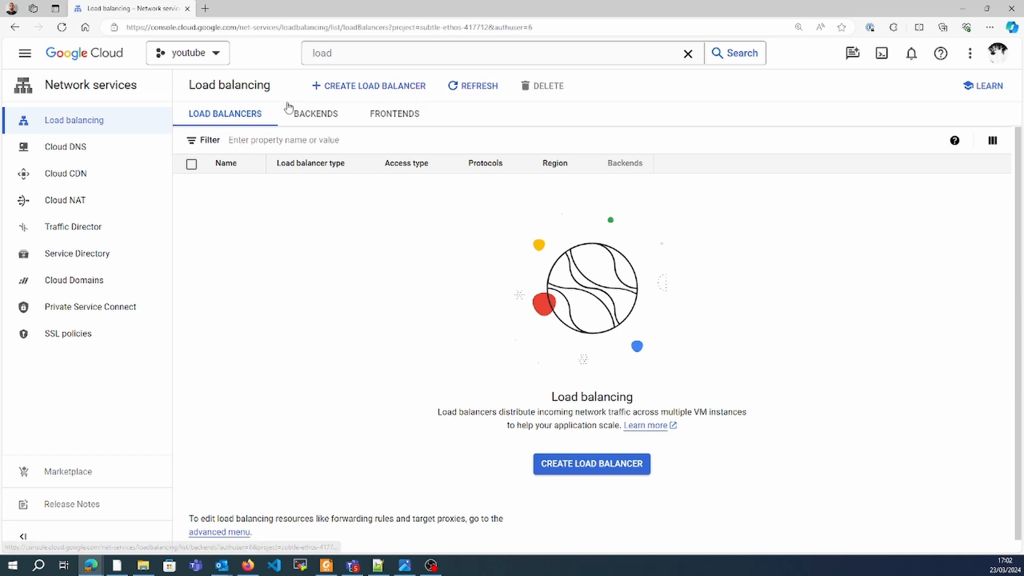
{"action": "left_click", "coordinate": [360, 97]}
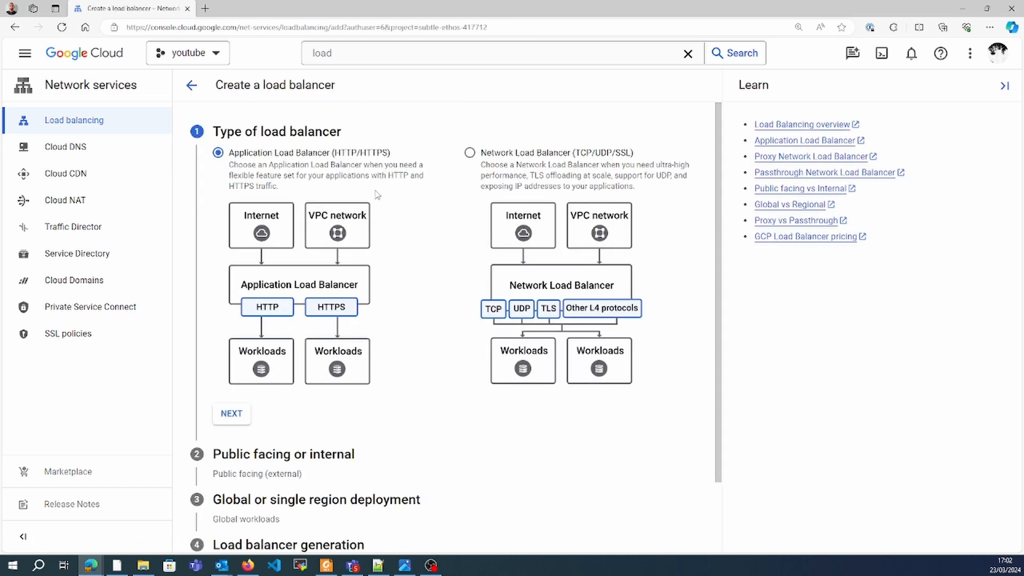
{"action": "left_click_drag", "start_coordinate": [260, 154], "coordinate": [319, 154]}
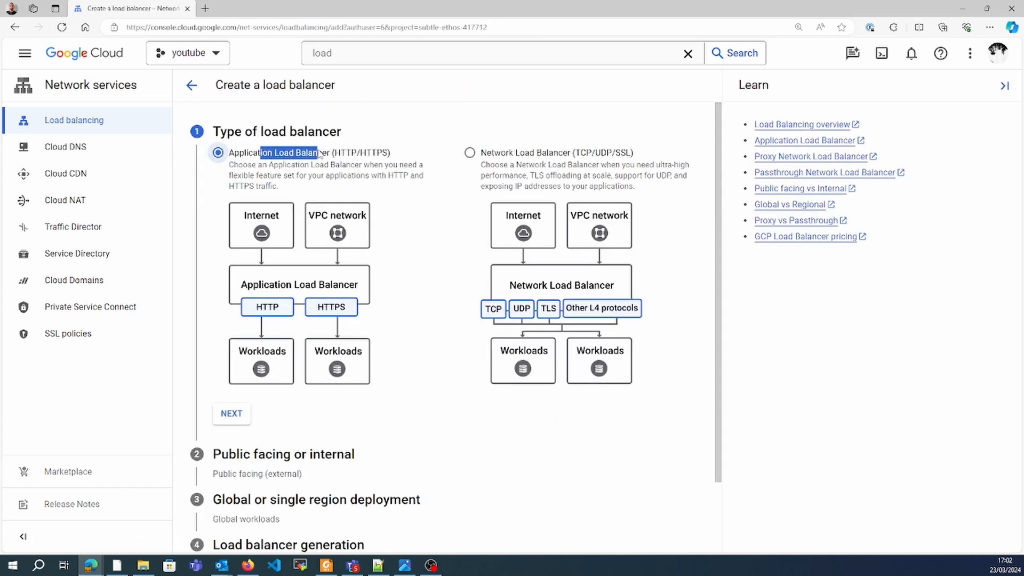
{"action": "left_click_drag", "start_coordinate": [509, 154], "coordinate": [563, 154]}
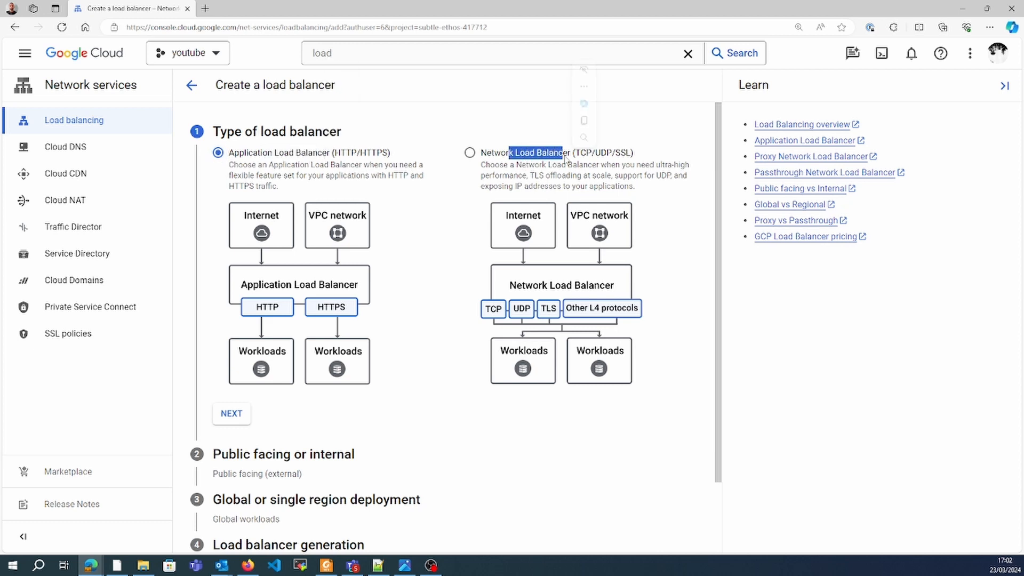
{"action": "left_click", "coordinate": [373, 181]}
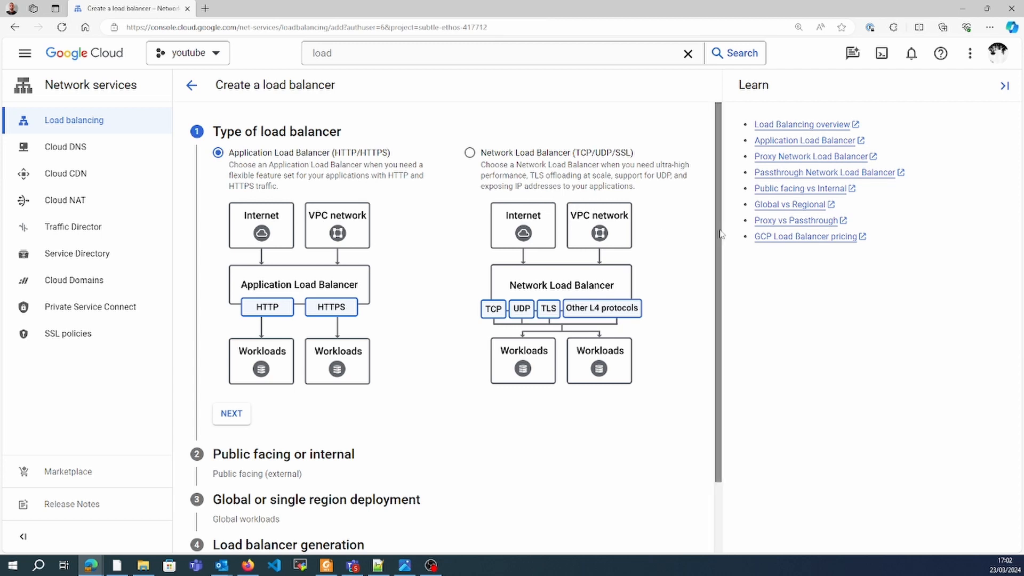
{"action": "left_click_drag", "start_coordinate": [720, 237], "coordinate": [715, 325]}
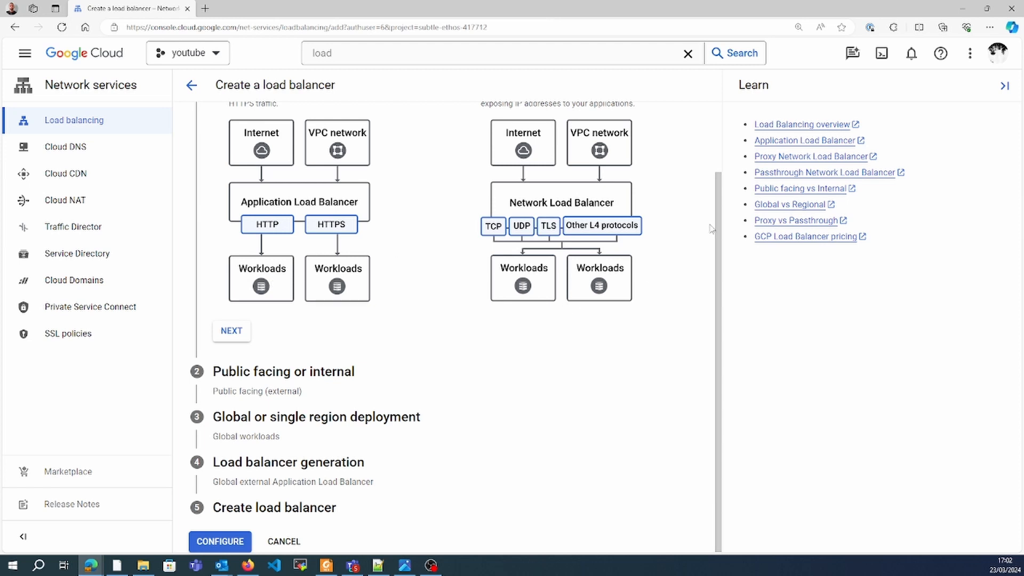
{"action": "scroll", "coordinate": [717, 181], "scroll_direction": "up", "scroll_amount": 2}
{"action": "scroll", "coordinate": [723, 235], "scroll_direction": "down", "scroll_amount": 1}
{"action": "scroll", "coordinate": [724, 235], "scroll_direction": "down", "scroll_amount": 1}
{"action": "left_click", "coordinate": [241, 335]}
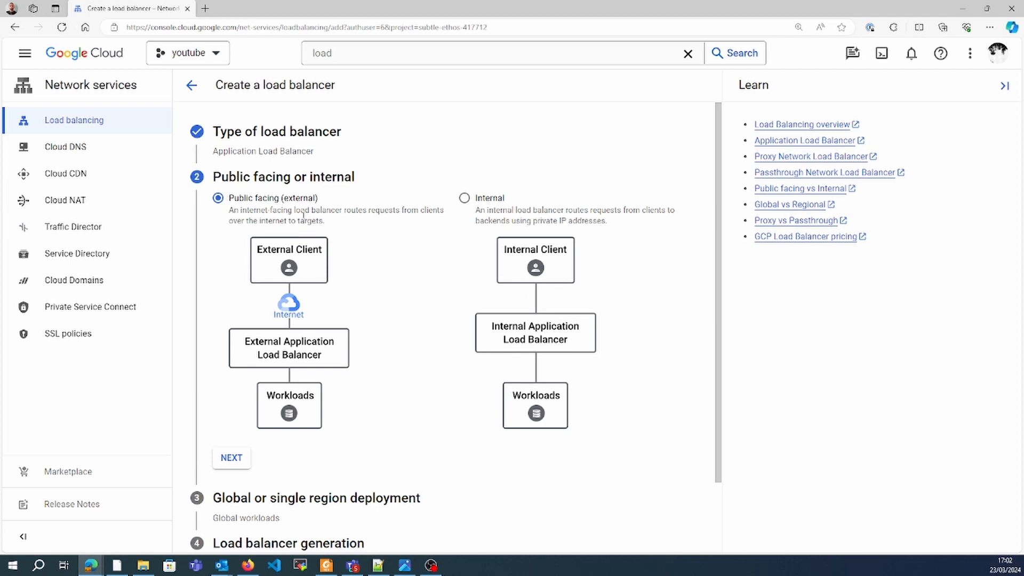
- Accept Public facing (external) access and the Best for global workloads deployment for the load balancer
{"action": "left_click", "coordinate": [233, 459]}
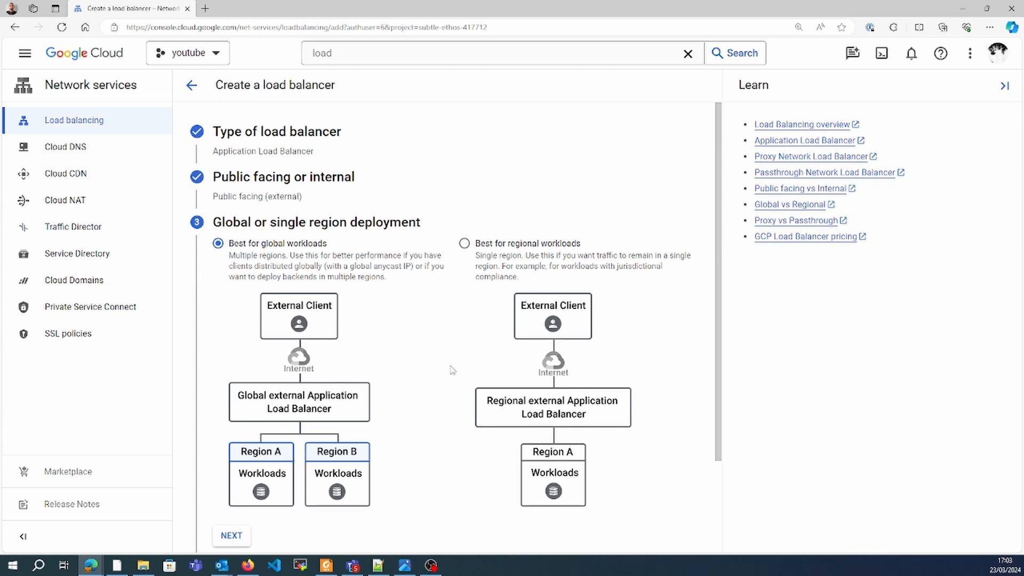
{"action": "left_click", "coordinate": [240, 541]}
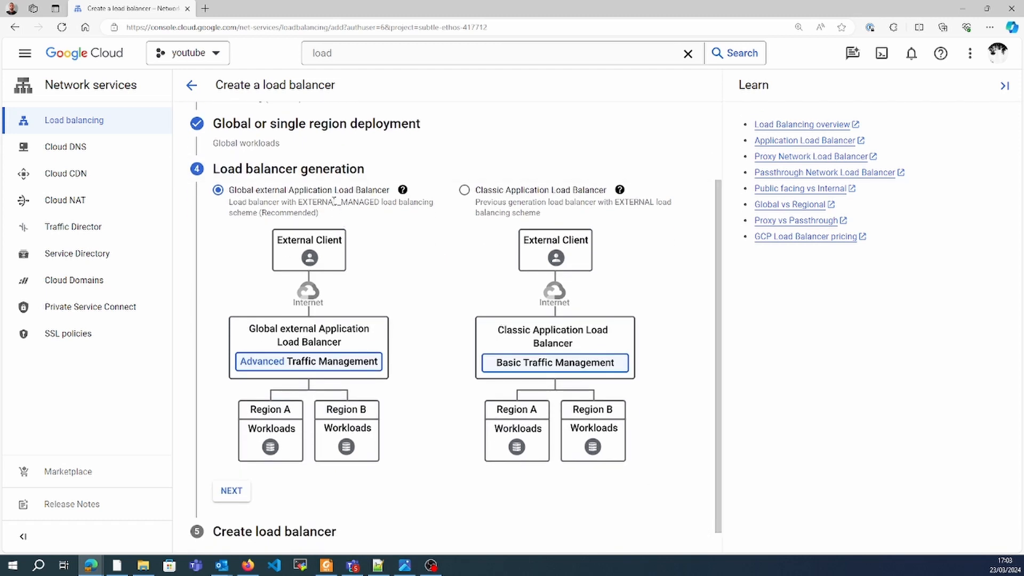
- Choose the Classic Application Load Balancer generation and proceed to configuring the load balancer
{"action": "left_click", "coordinate": [403, 190]}
{"action": "left_click", "coordinate": [464, 190]}
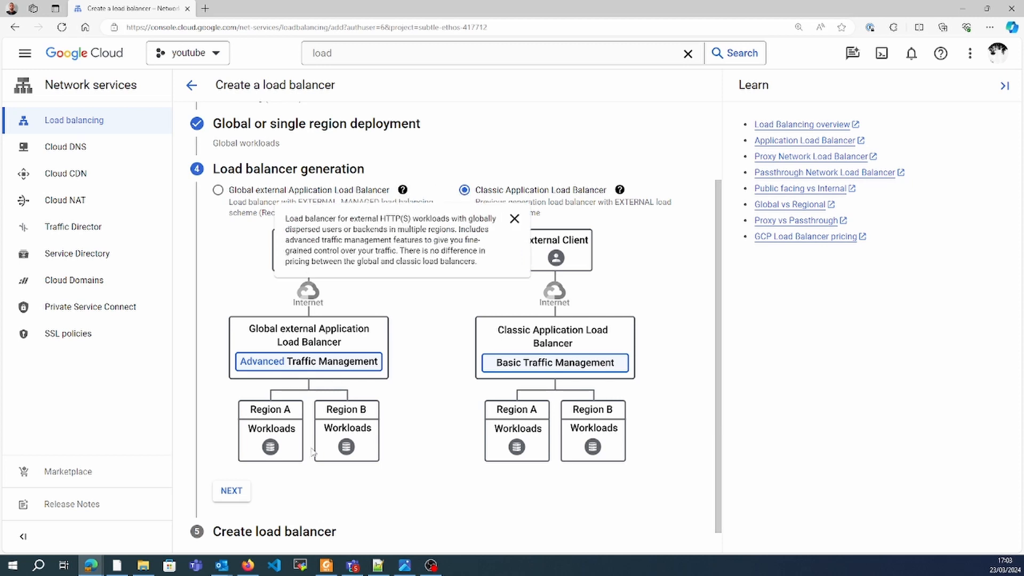
{"action": "left_click", "coordinate": [233, 491]}
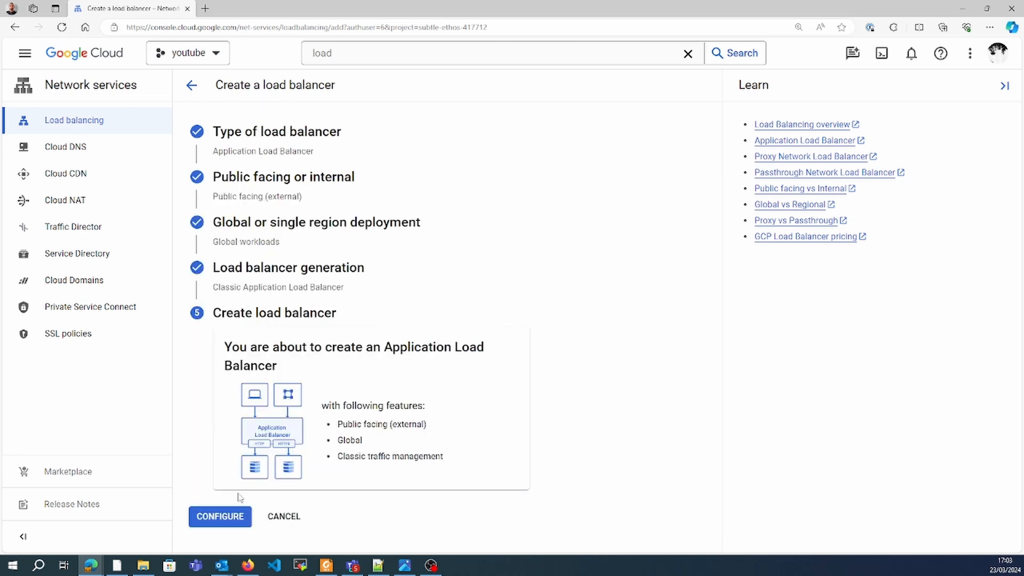
{"action": "right_click", "coordinate": [218, 516]}
{"action": "right_click", "coordinate": [190, 505]}
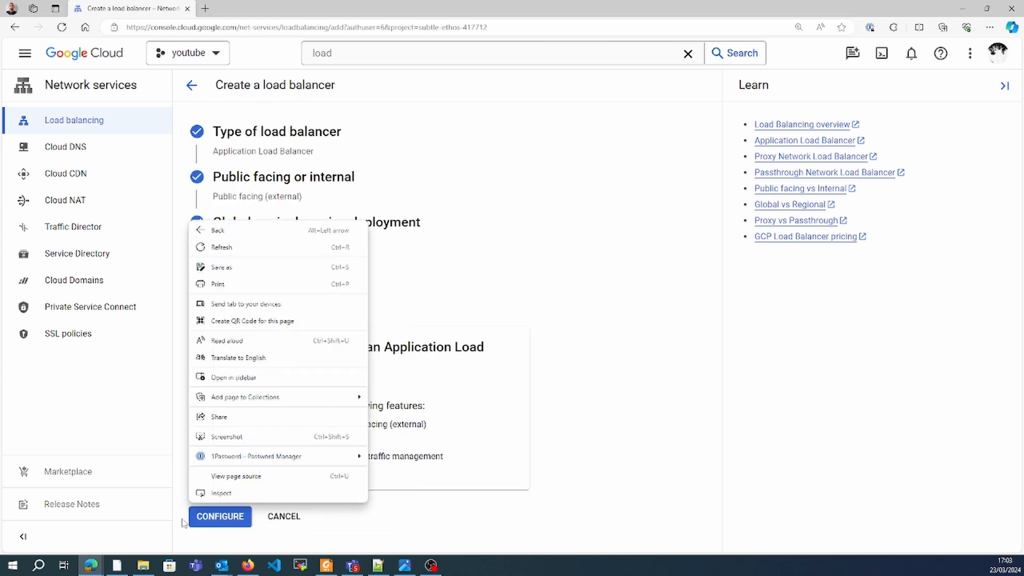
{"action": "left_click", "coordinate": [183, 522]}
{"action": "left_click", "coordinate": [193, 520]}
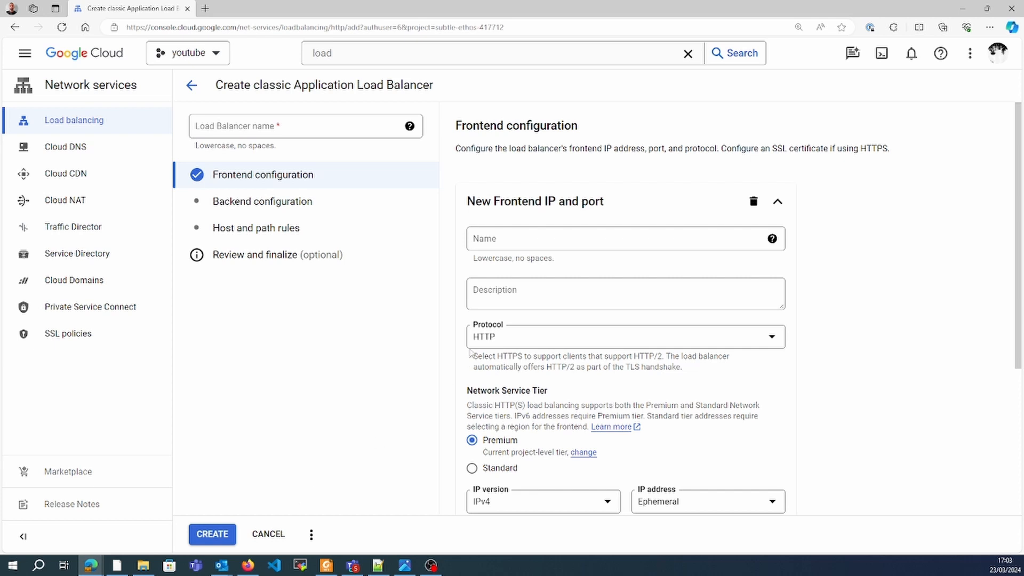
- Name the load balancer lba01 and complete its frontend as fe01, keeping HTTP, Premium tier, an ephemeral IPv4 address and port 80
{"action": "left_click", "coordinate": [301, 126]}
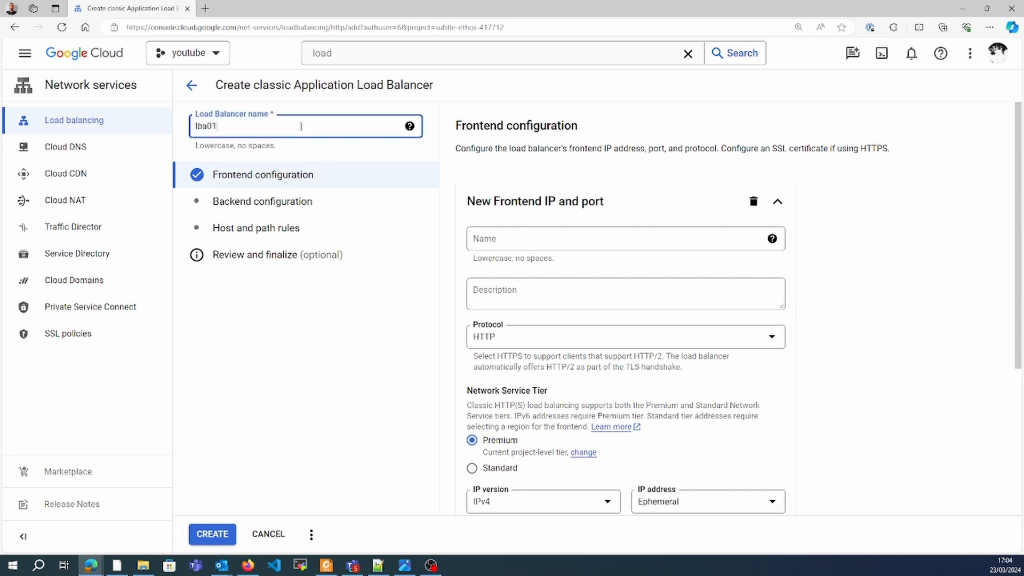
{"action": "type", "text": "lba01"}
{"action": "left_click", "coordinate": [584, 244]}
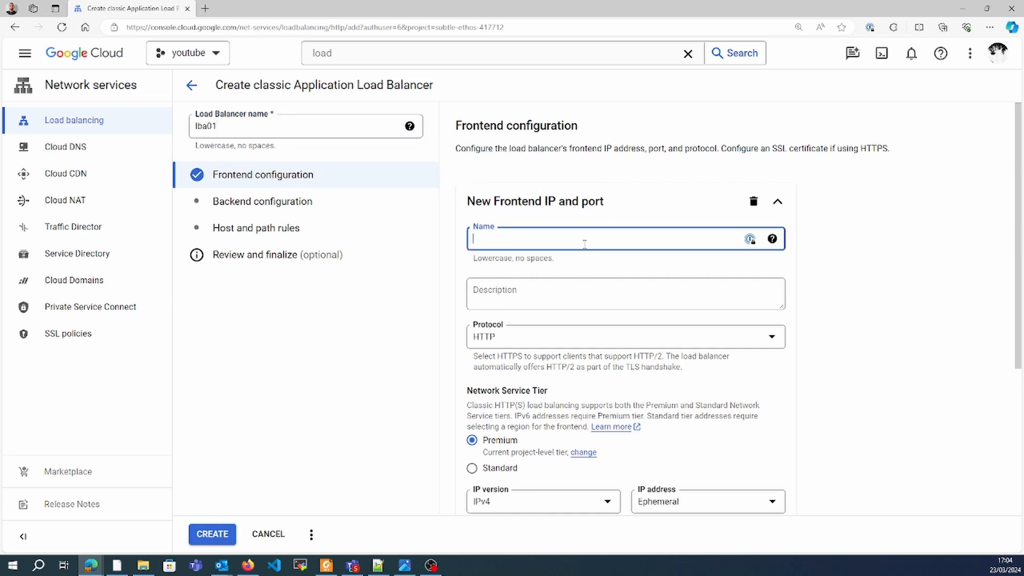
{"action": "type", "text": "fe01"}
{"action": "left_click", "coordinate": [908, 413]}
{"action": "scroll", "coordinate": [1006, 395], "scroll_direction": "down", "scroll_amount": 4}
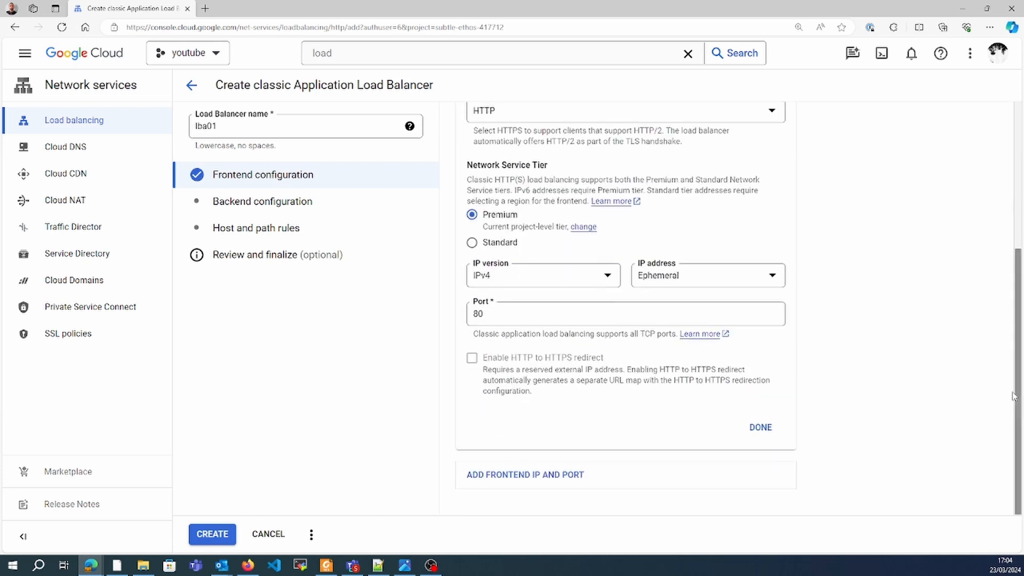
{"action": "left_click", "coordinate": [762, 429]}
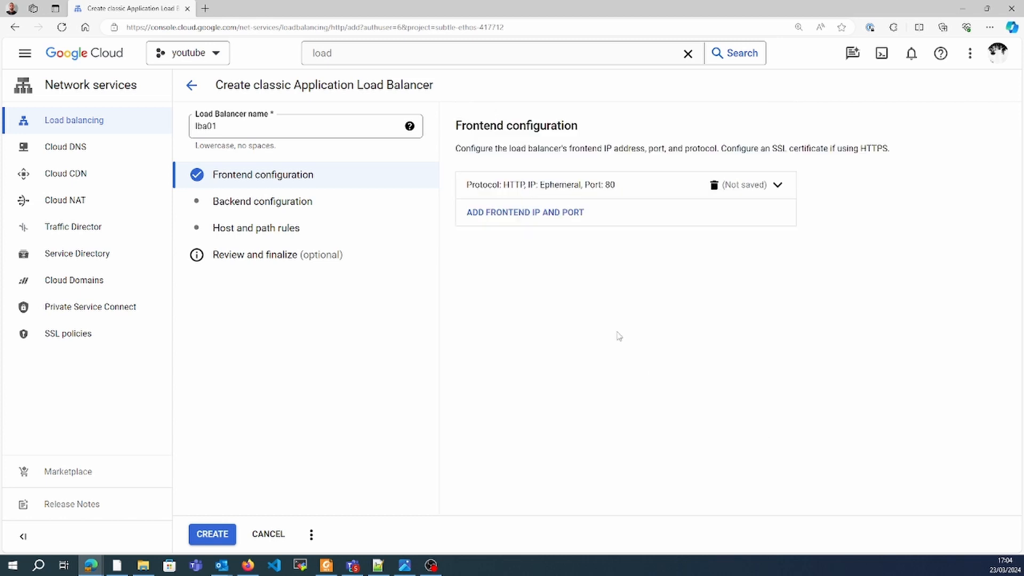
- Start a new backend service for the load balancer's backend configuration and name it mg01
{"action": "left_click", "coordinate": [269, 202]}
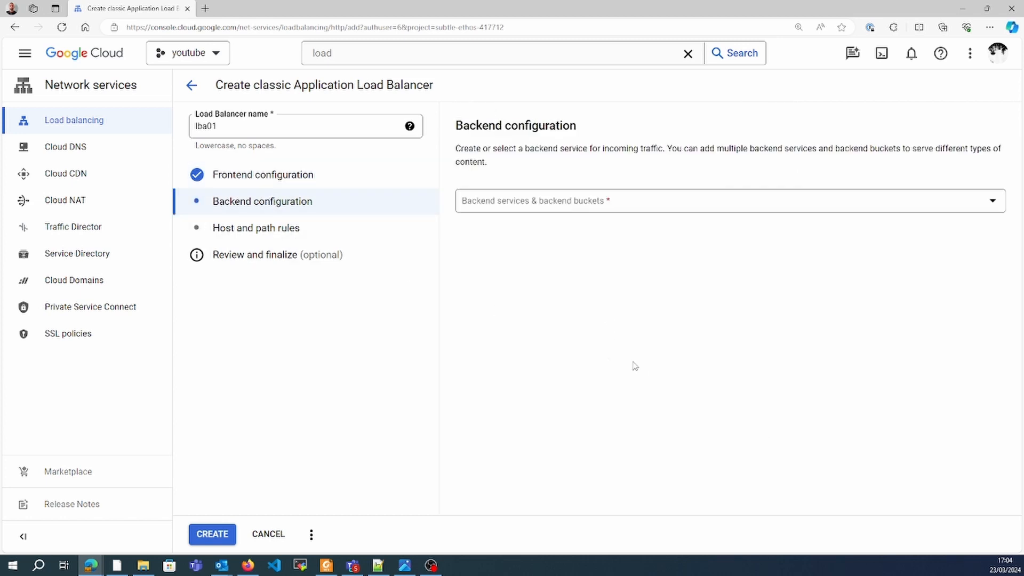
{"action": "left_click", "coordinate": [651, 201]}
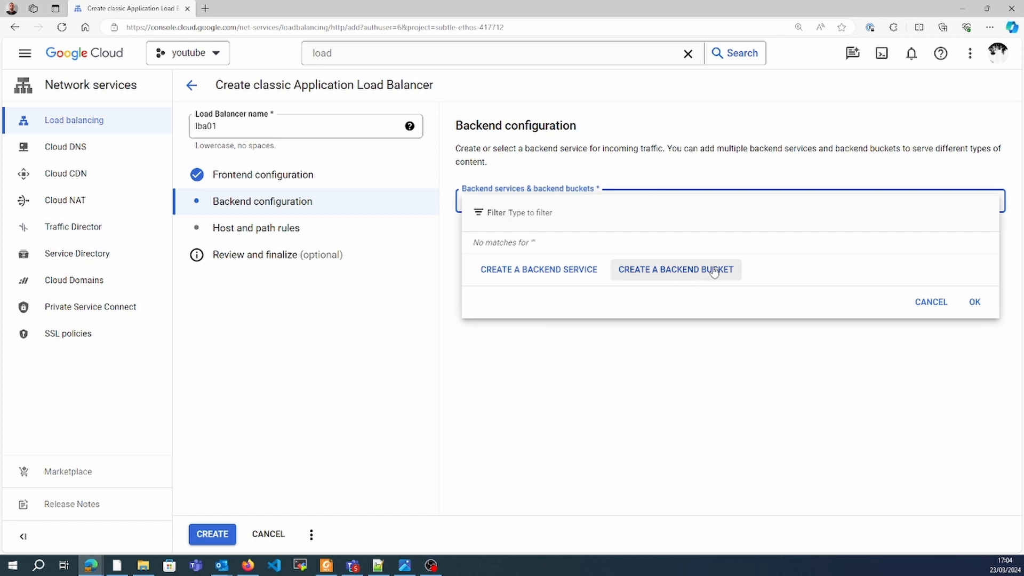
{"action": "left_click", "coordinate": [552, 270]}
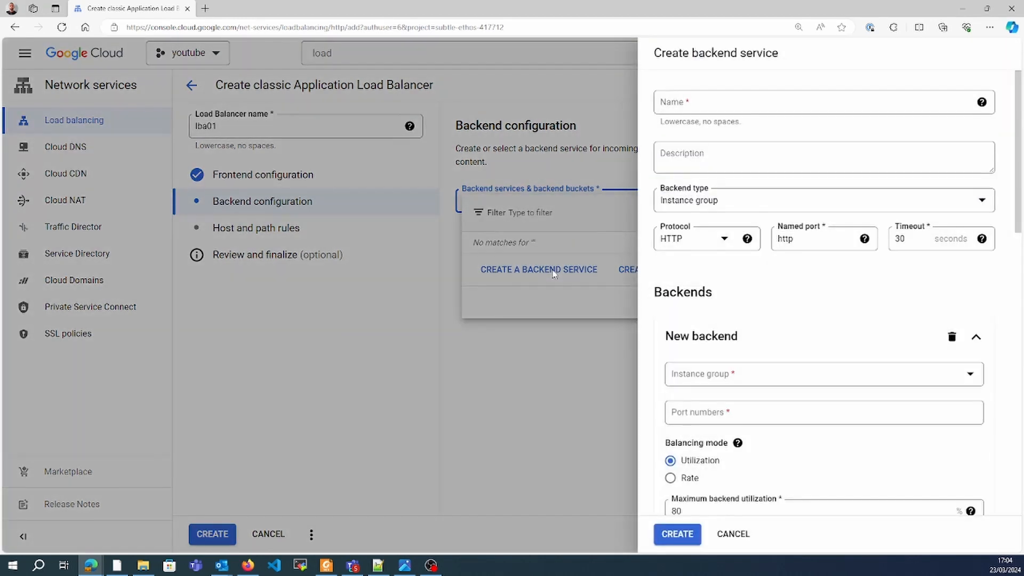
{"action": "left_click", "coordinate": [842, 101]}
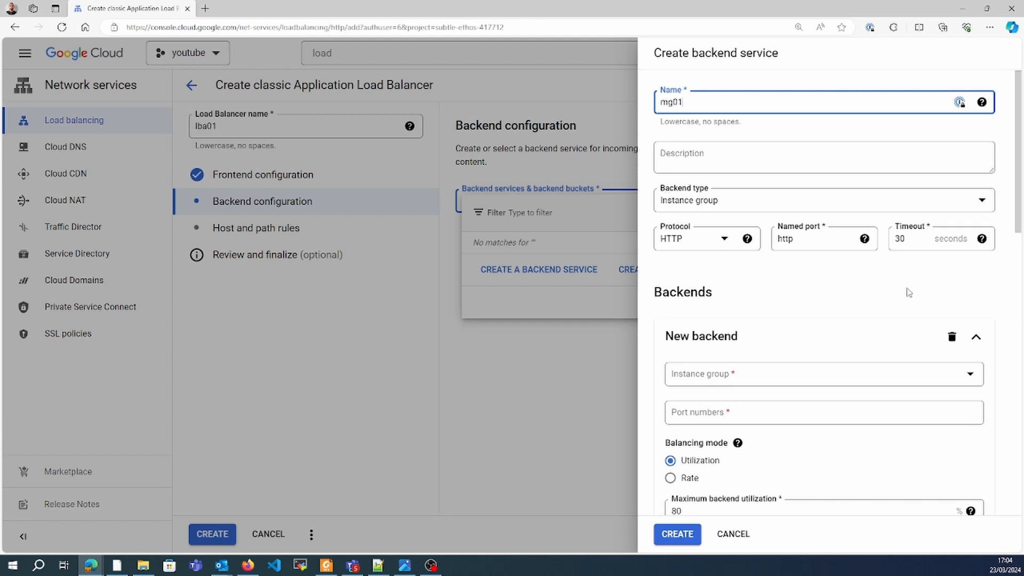
{"action": "left_click", "coordinate": [835, 347]}
{"action": "left_click", "coordinate": [835, 346]}
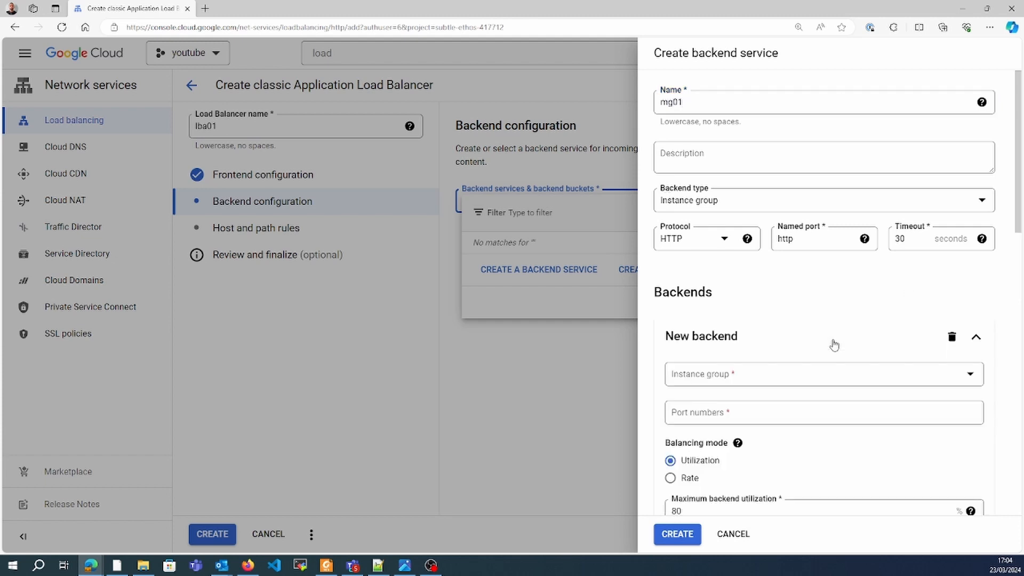
- Select the instance group mg01 (us-central1-c) for the new backend and keep port number 80
{"action": "left_click", "coordinate": [842, 380]}
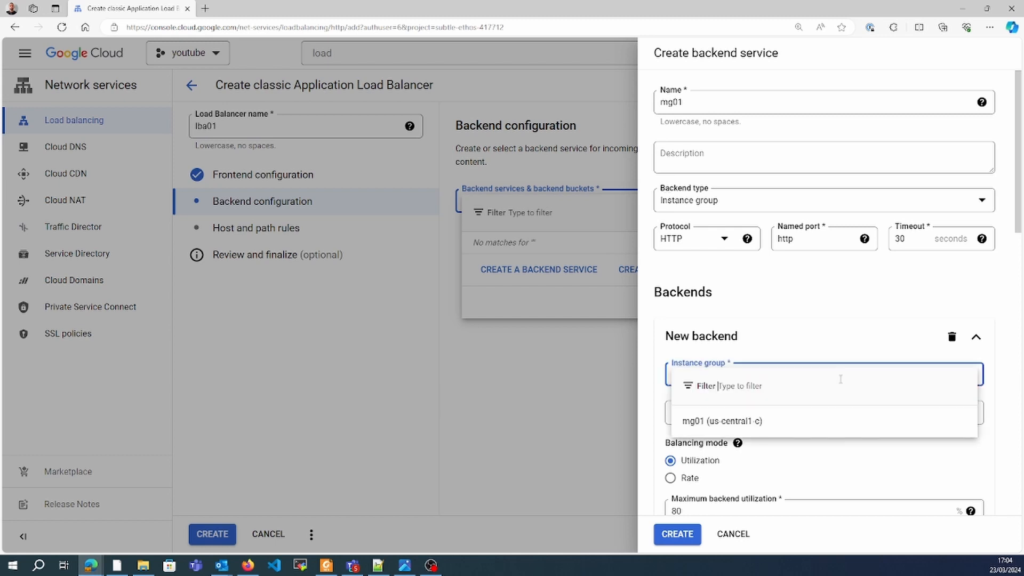
{"action": "left_click", "coordinate": [774, 423]}
{"action": "left_click", "coordinate": [817, 449]}
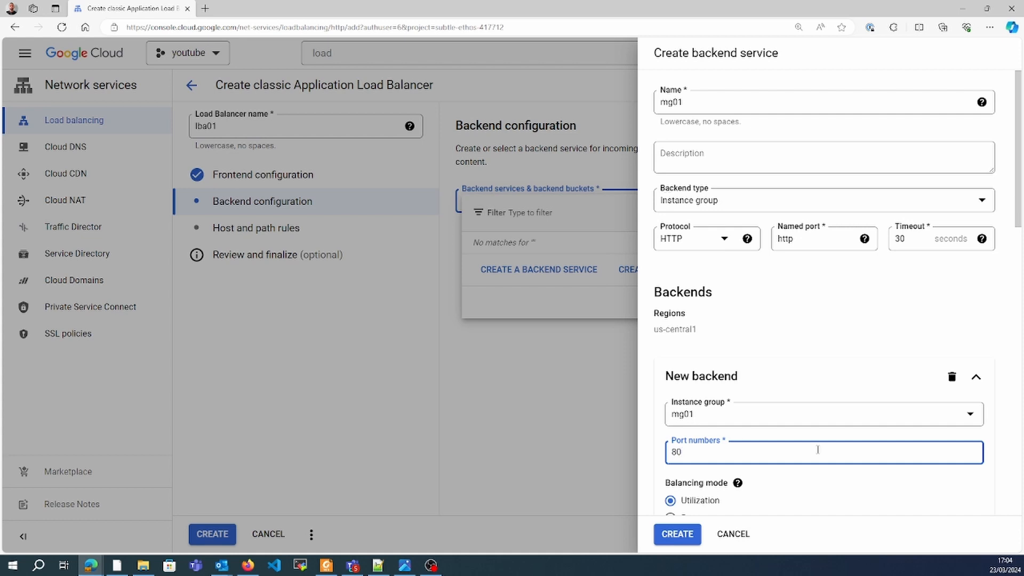
{"action": "left_click", "coordinate": [825, 303]}
{"action": "scroll", "coordinate": [826, 302], "scroll_direction": "down", "scroll_amount": 10}
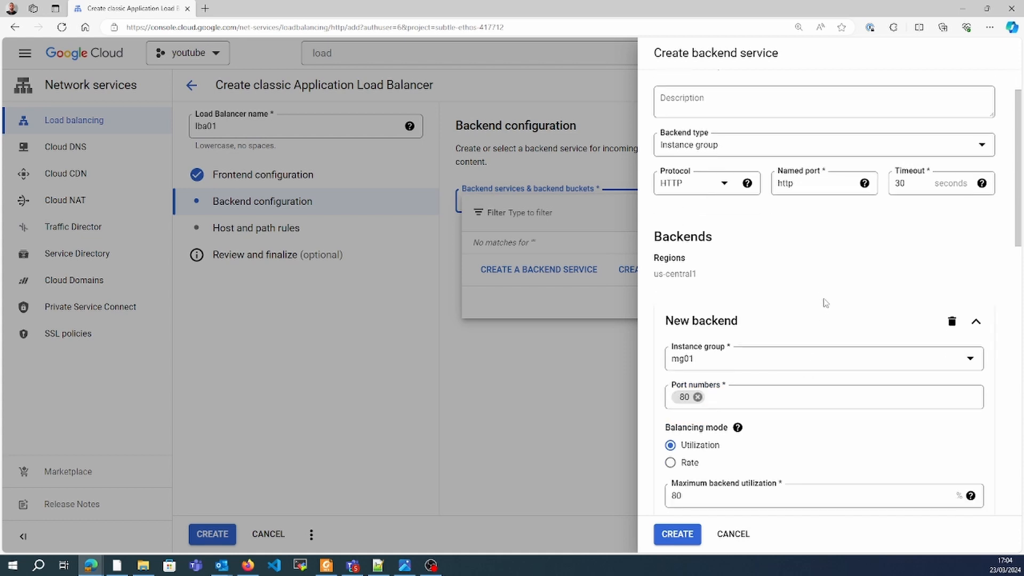
- Disable Cloud CDN for the backend service and assign the health check check01
{"action": "scroll", "coordinate": [824, 303], "scroll_direction": "down", "scroll_amount": 2}
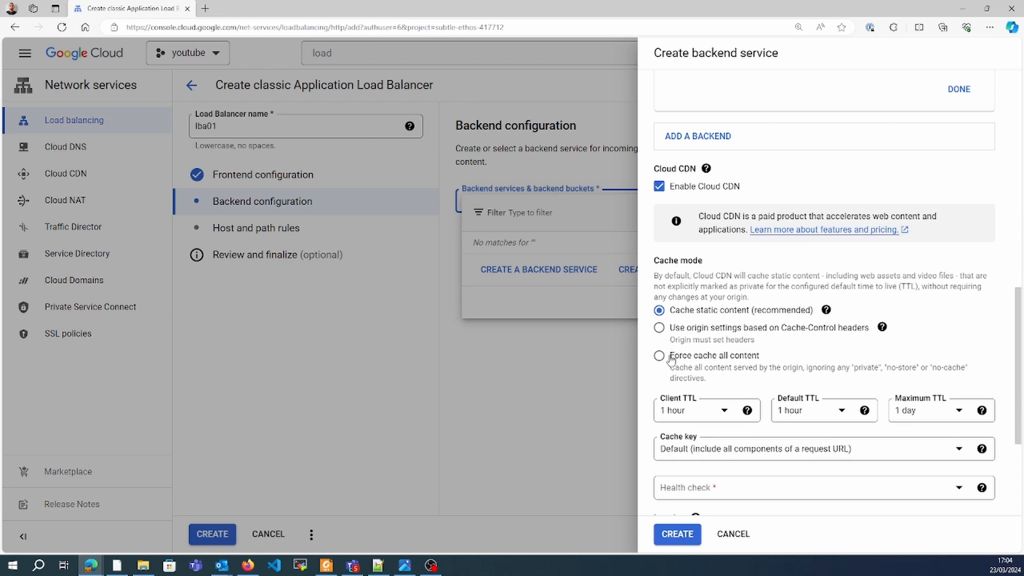
{"action": "left_click", "coordinate": [746, 410]}
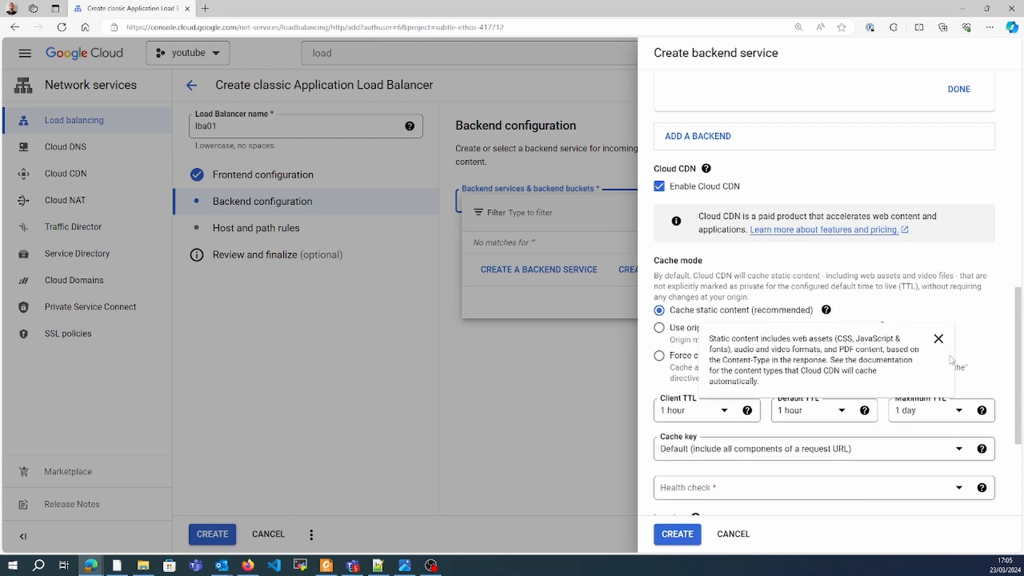
{"action": "left_click", "coordinate": [659, 187]}
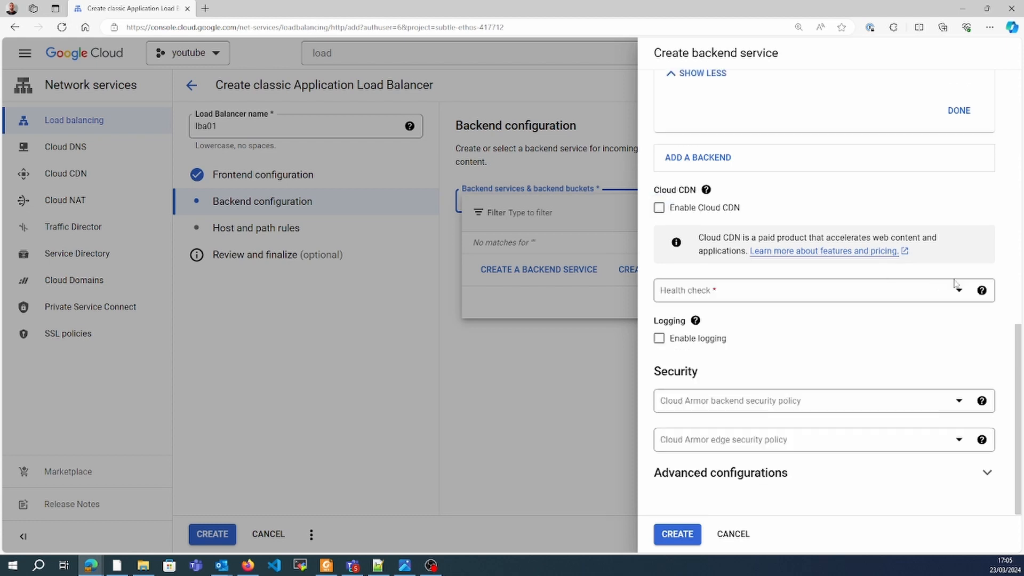
{"action": "left_click", "coordinate": [950, 299]}
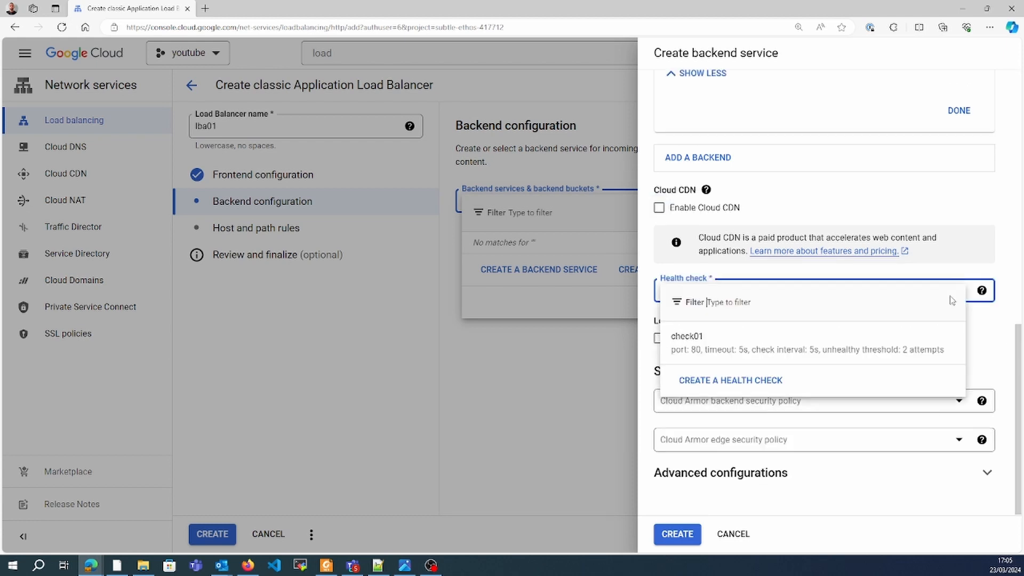
{"action": "left_click", "coordinate": [909, 344]}
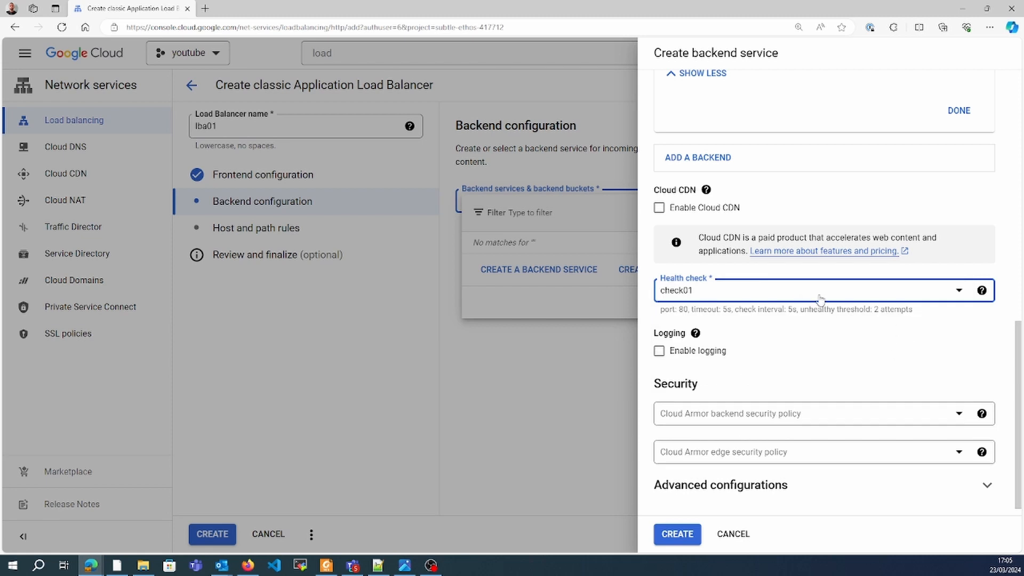
- Expand the backend service's advanced configurations, create the service with the default settings and keep it selected as the backend
{"action": "scroll", "coordinate": [1014, 383], "scroll_direction": "down", "scroll_amount": 1}
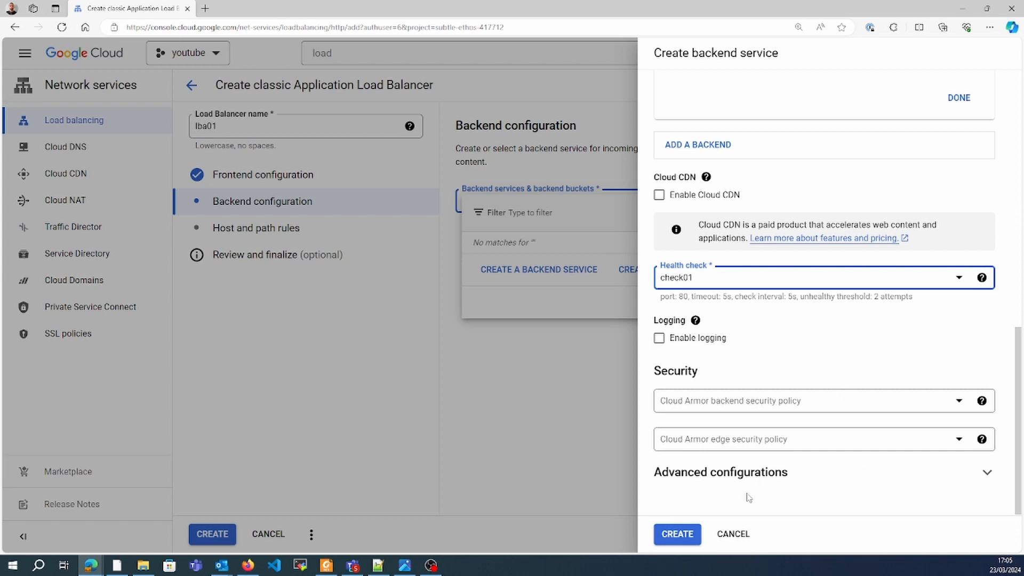
{"action": "left_click", "coordinate": [989, 476]}
{"action": "scroll", "coordinate": [1017, 476], "scroll_direction": "down", "scroll_amount": 4}
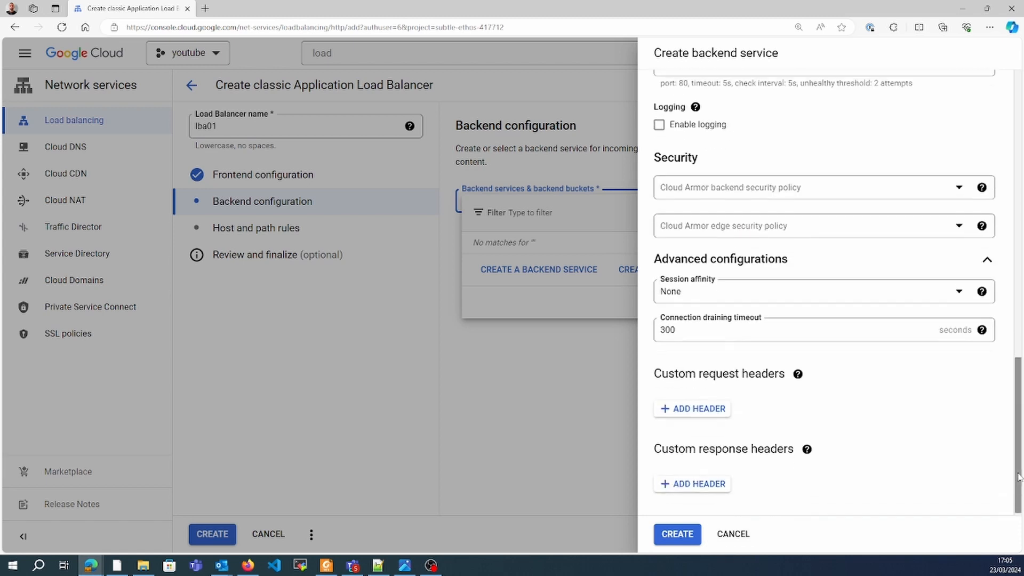
{"action": "left_click", "coordinate": [677, 535]}
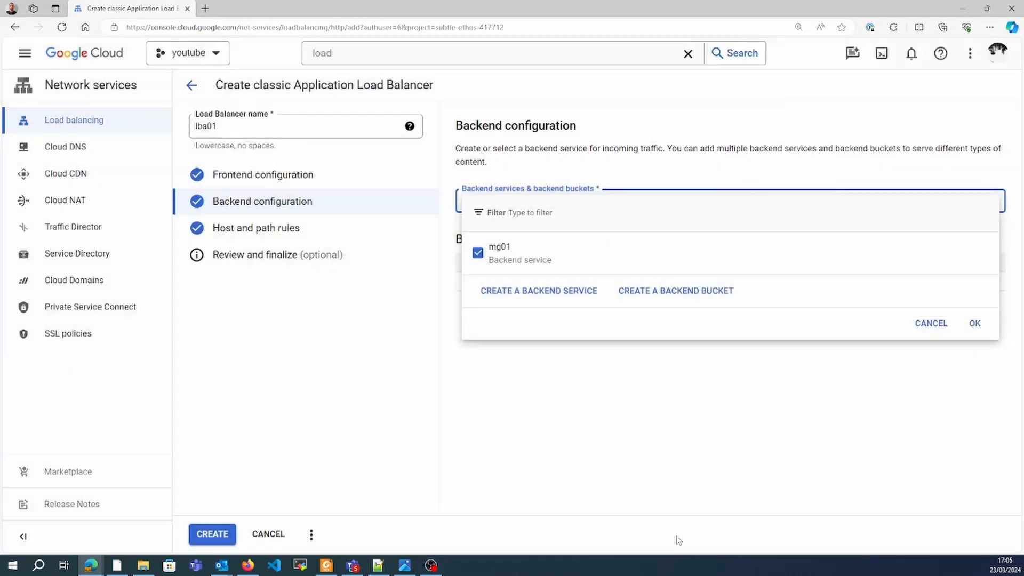
{"action": "left_click", "coordinate": [568, 415]}
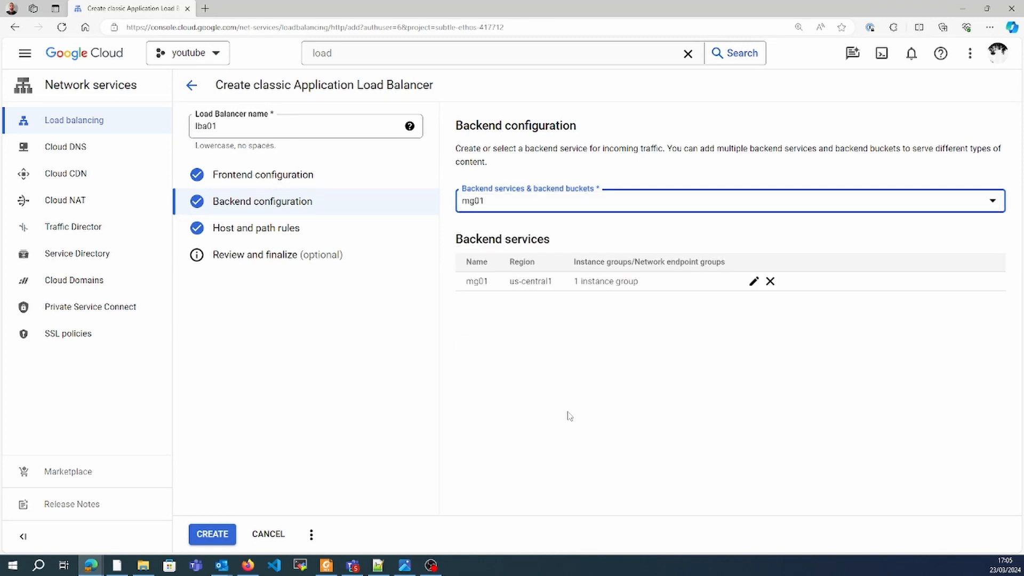
- Create the load balancer with the simple host and path rule, and open the details of lba01 to review its configuration
{"action": "left_click", "coordinate": [298, 238]}
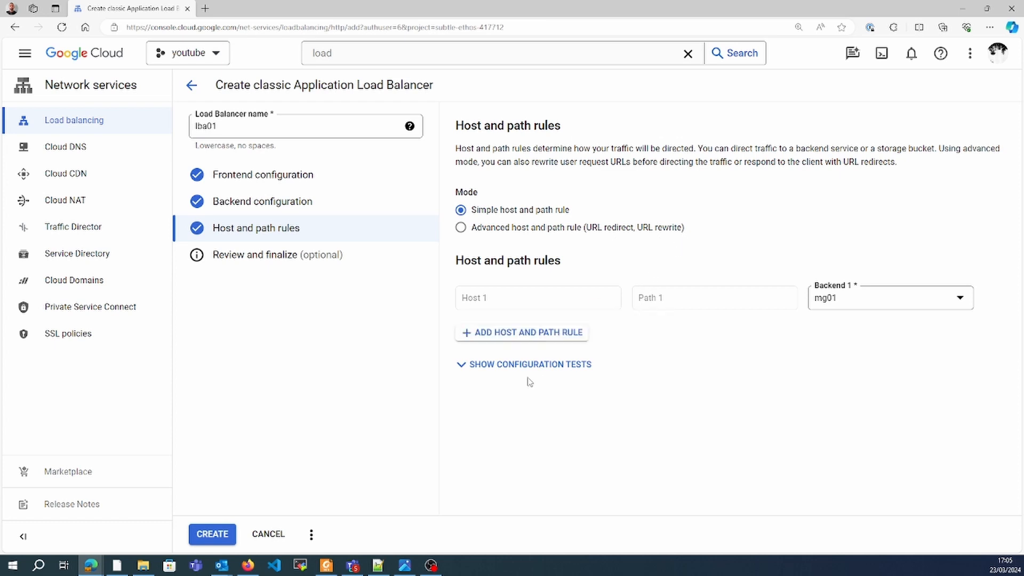
{"action": "left_click", "coordinate": [227, 539]}
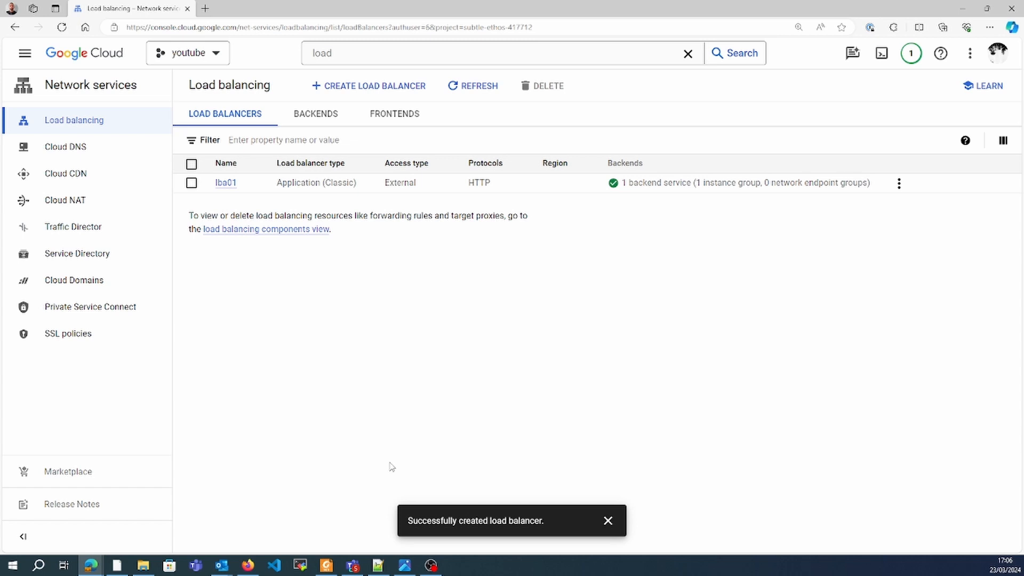
{"action": "left_click", "coordinate": [225, 183]}
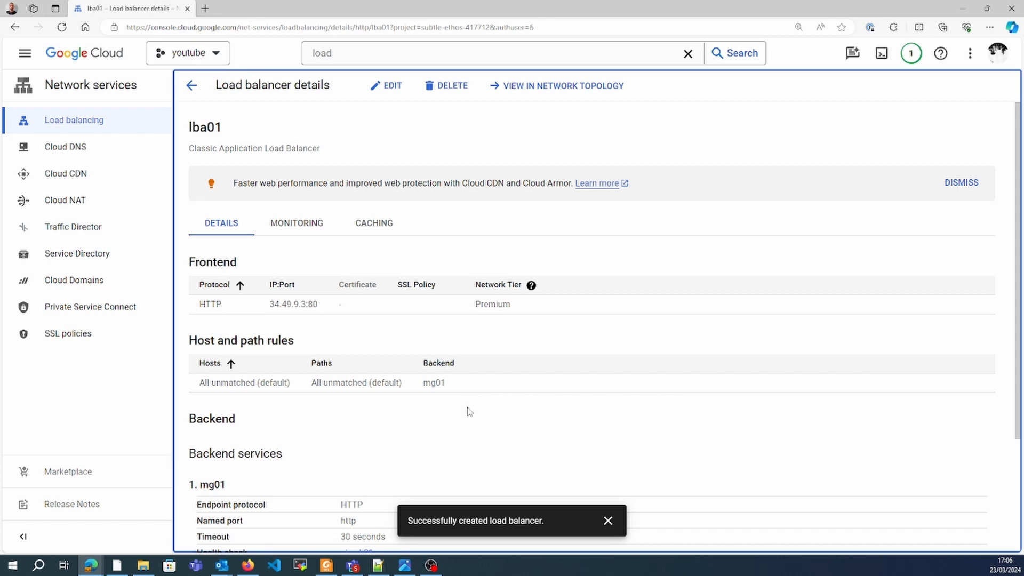
{"action": "scroll", "coordinate": [472, 399], "scroll_direction": "down", "scroll_amount": 3}
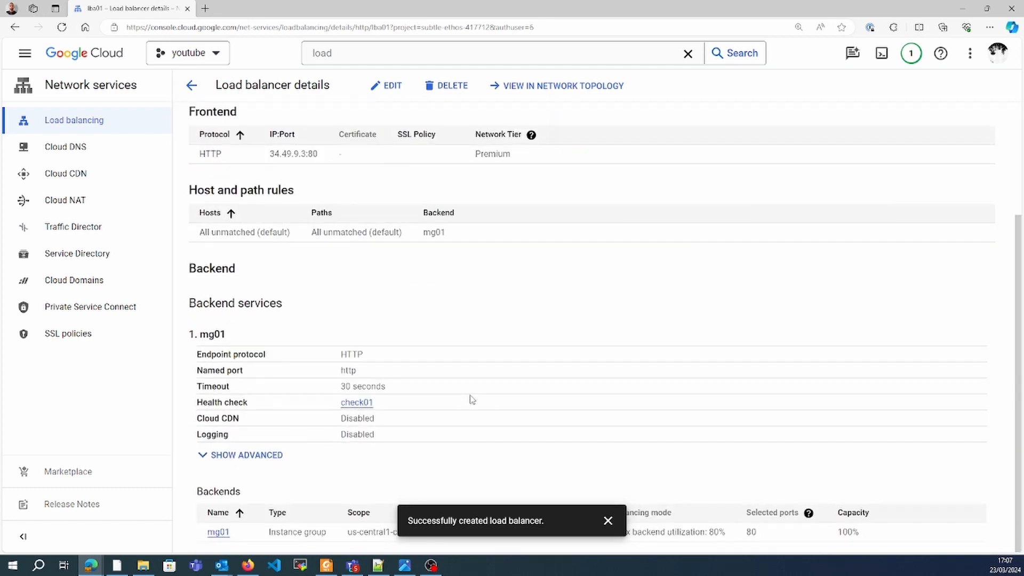
{"action": "scroll", "coordinate": [471, 399], "scroll_direction": "up", "scroll_amount": 1}
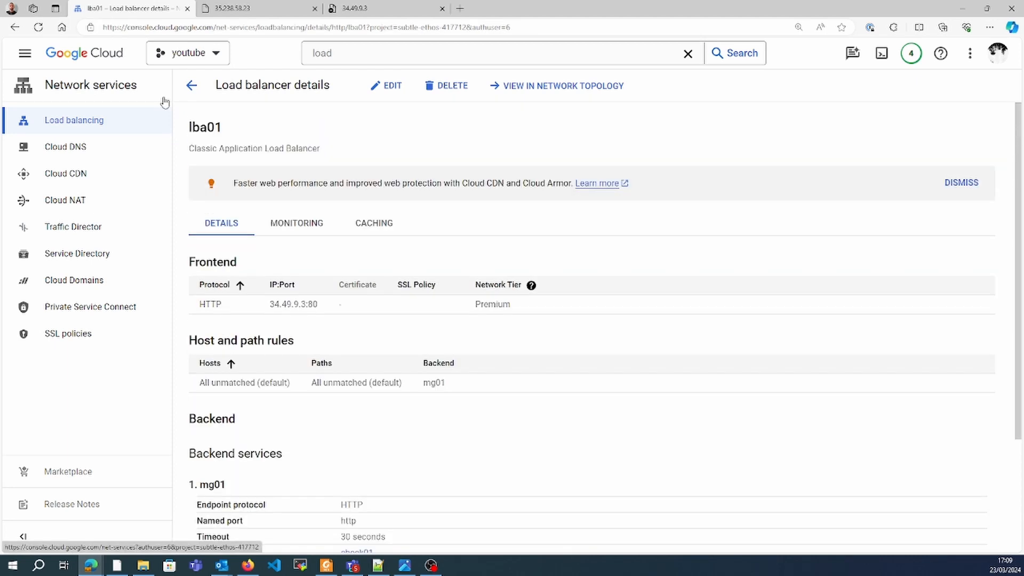
- Return to the load balancer list, view its backends, and copy the IP address of frontend fe01
{"action": "left_click", "coordinate": [192, 85]}
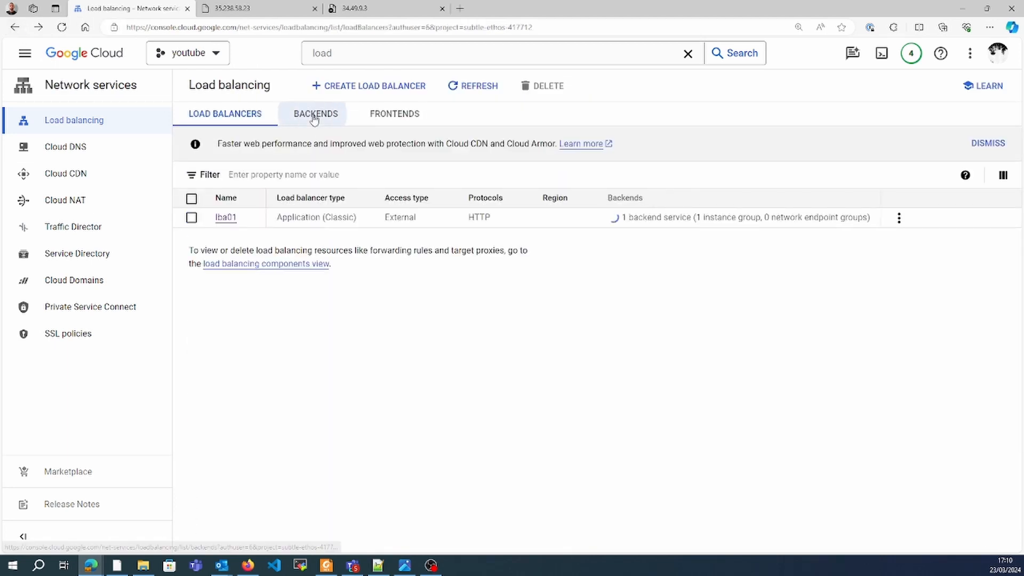
{"action": "left_click", "coordinate": [315, 113]}
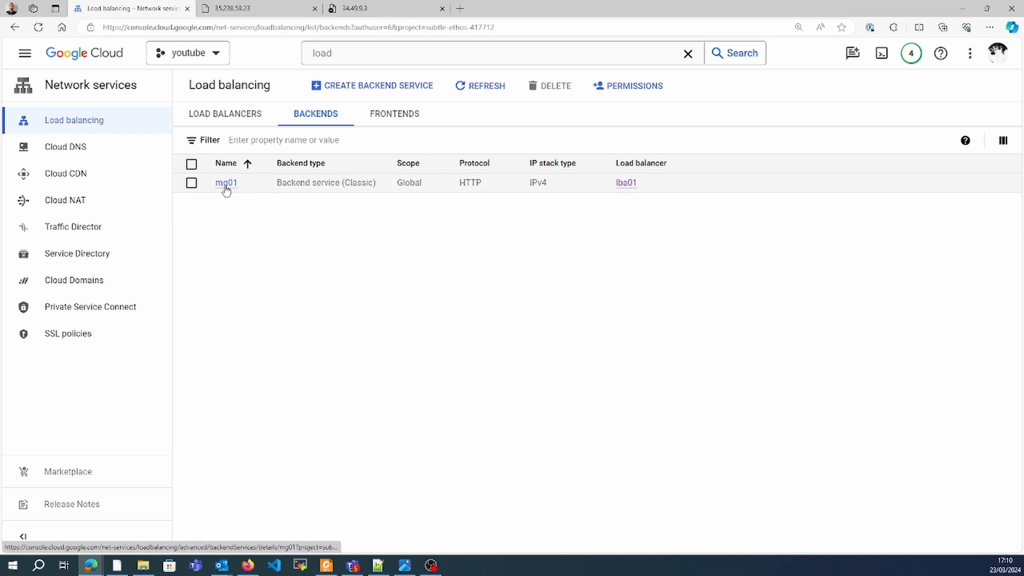
{"action": "left_click", "coordinate": [387, 128]}
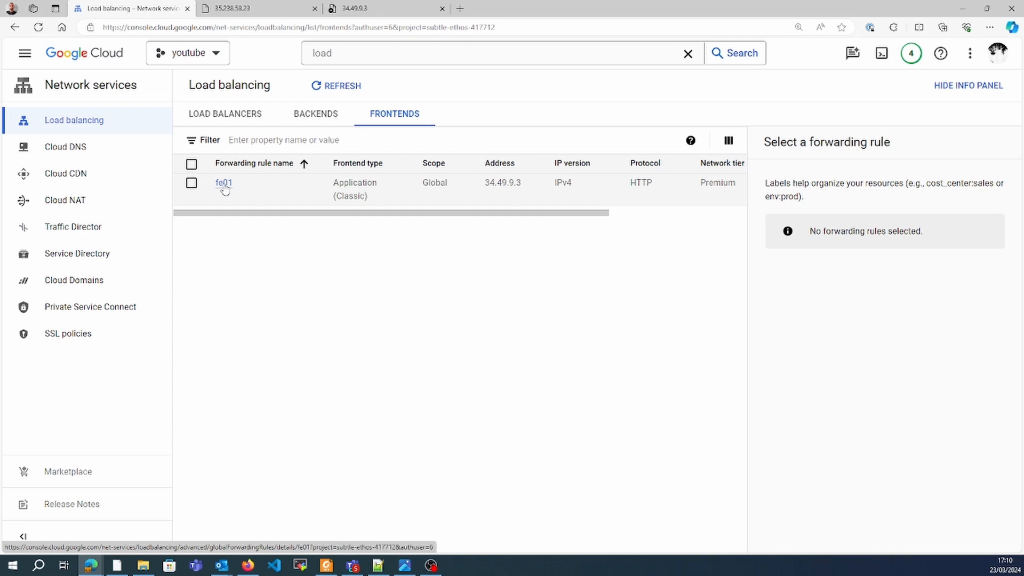
{"action": "double_click", "coordinate": [503, 183]}
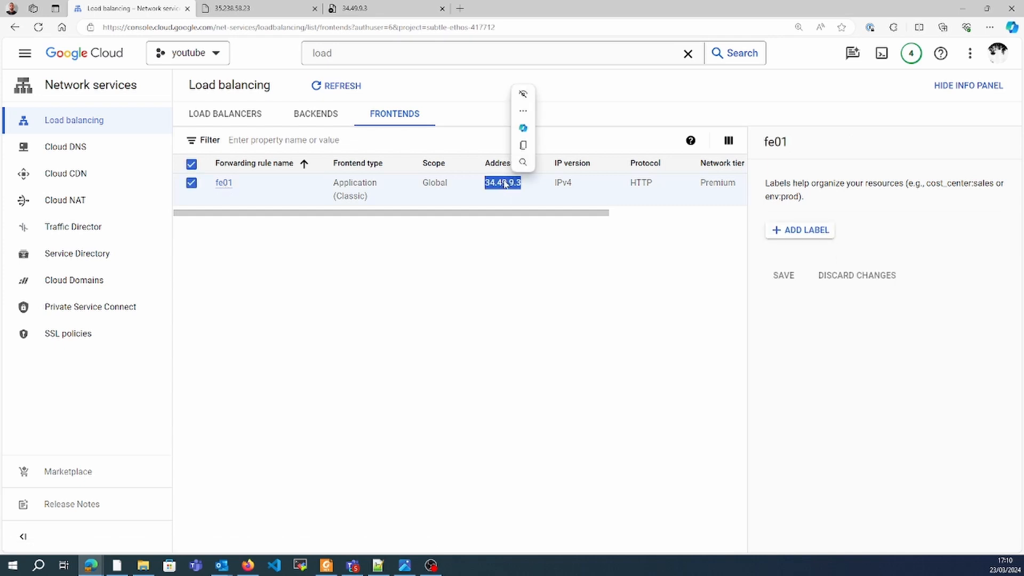
{"action": "left_click", "coordinate": [525, 145]}
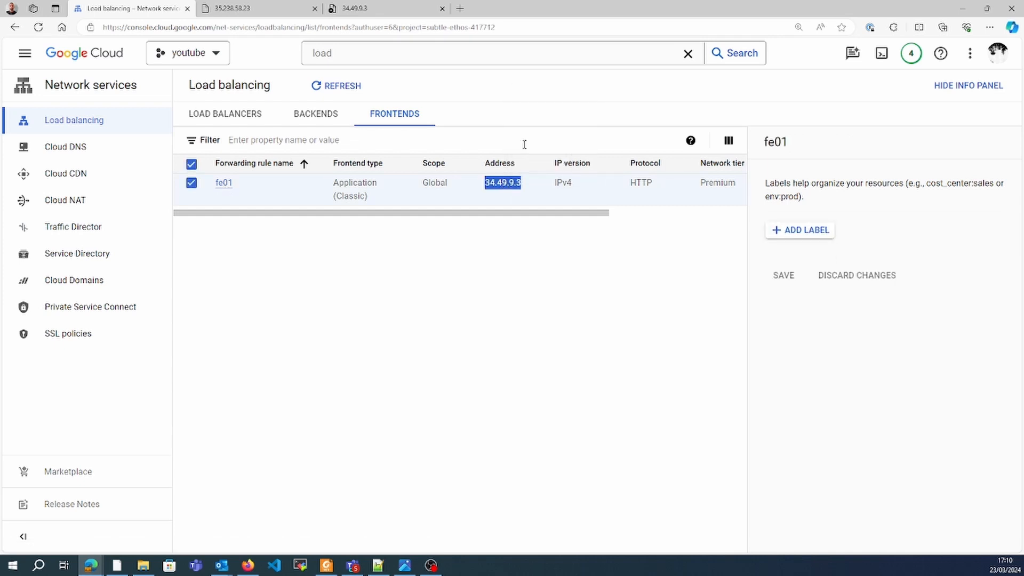
- Compare the page served directly by the VM at 35.238.58.23 with the load balancer page at 34.49.9.3, reloading both
{"action": "left_click", "coordinate": [271, 6]}
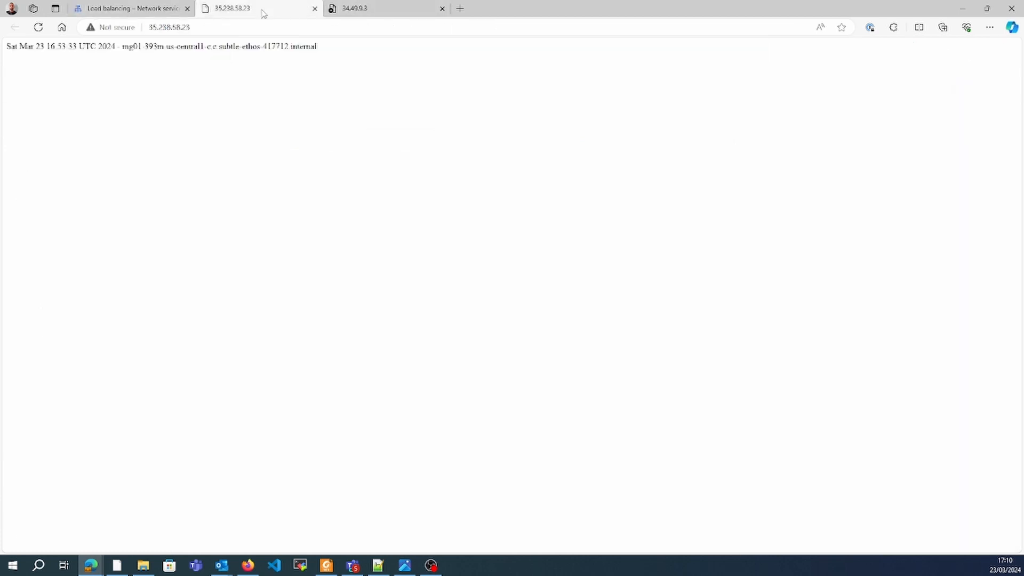
{"action": "left_click", "coordinate": [389, 8]}
{"action": "key", "text": "F5"}
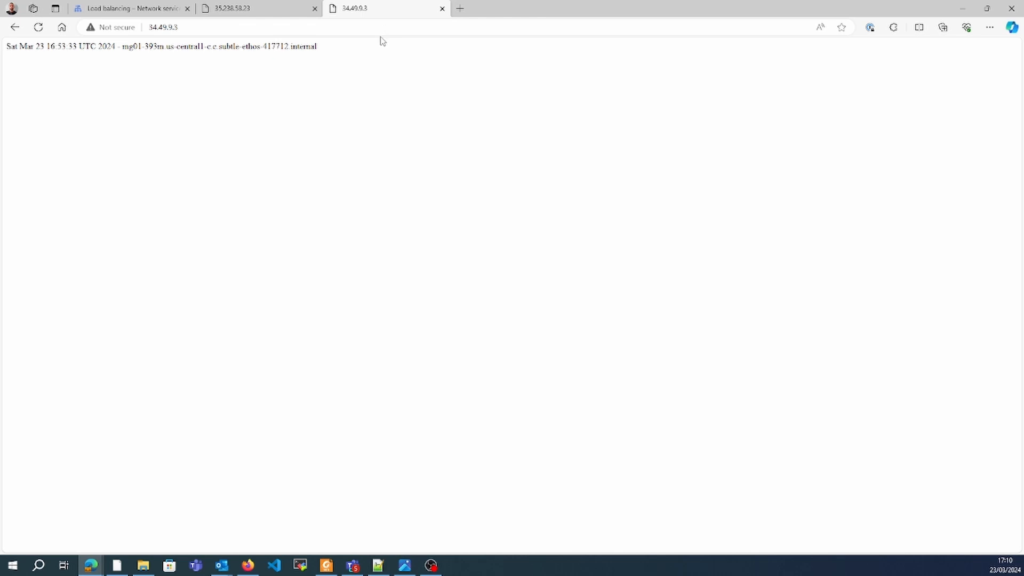
{"action": "left_click", "coordinate": [253, 11]}
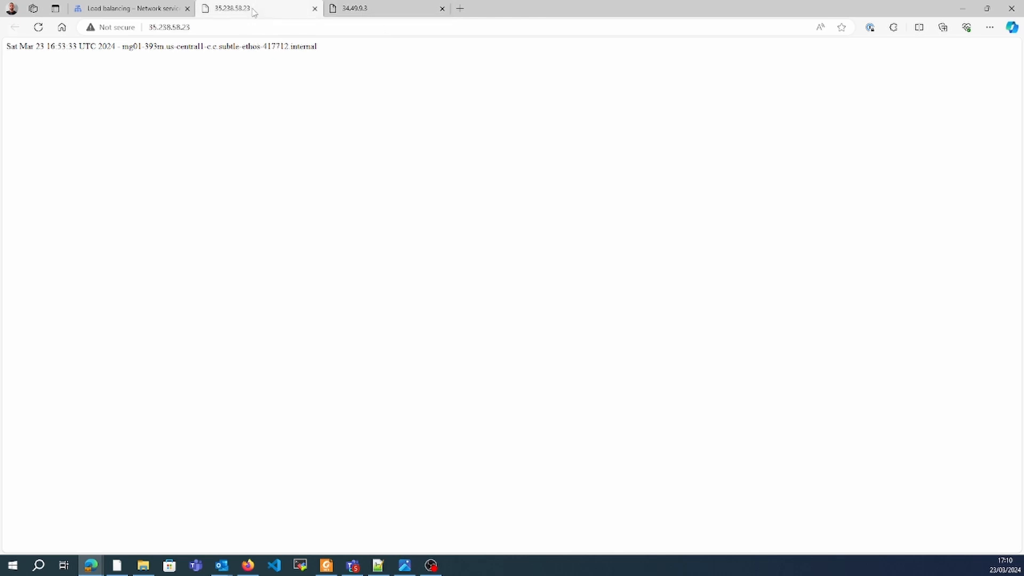
{"action": "left_click", "coordinate": [38, 28]}
{"action": "left_click", "coordinate": [368, 7]}
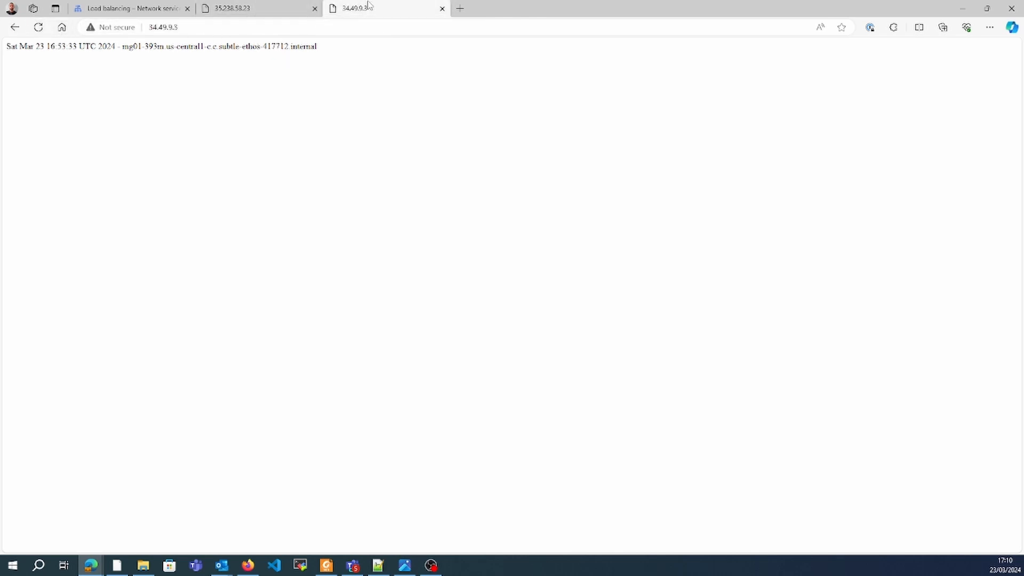
{"action": "left_click", "coordinate": [38, 27]}
- Return to the Google Cloud console, open the Compute Engine VM instances, and view the details of mg01-393m
{"action": "left_click", "coordinate": [124, 11]}
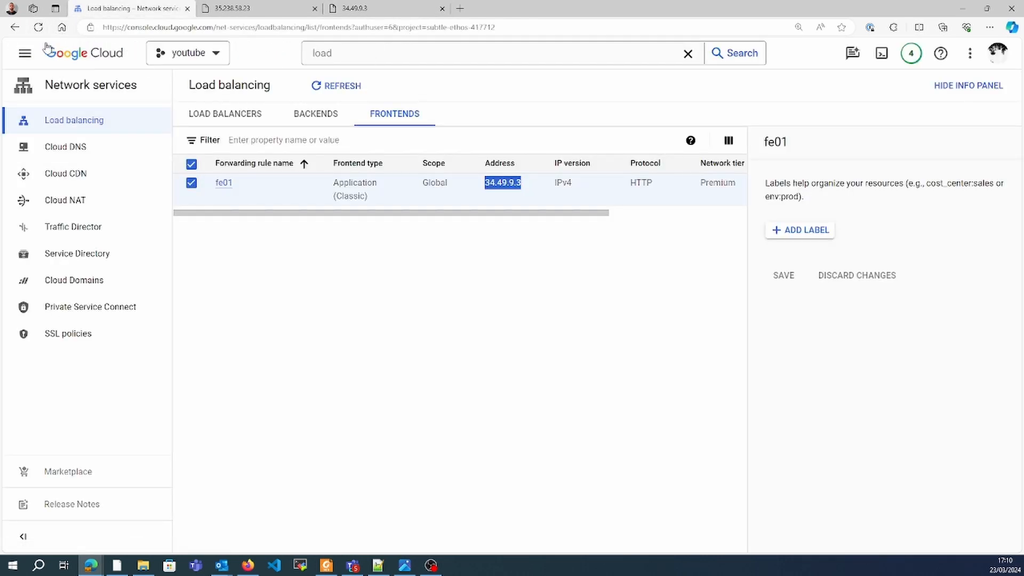
{"action": "left_click", "coordinate": [25, 53]}
{"action": "mouse_move", "coordinate": [119, 227]}
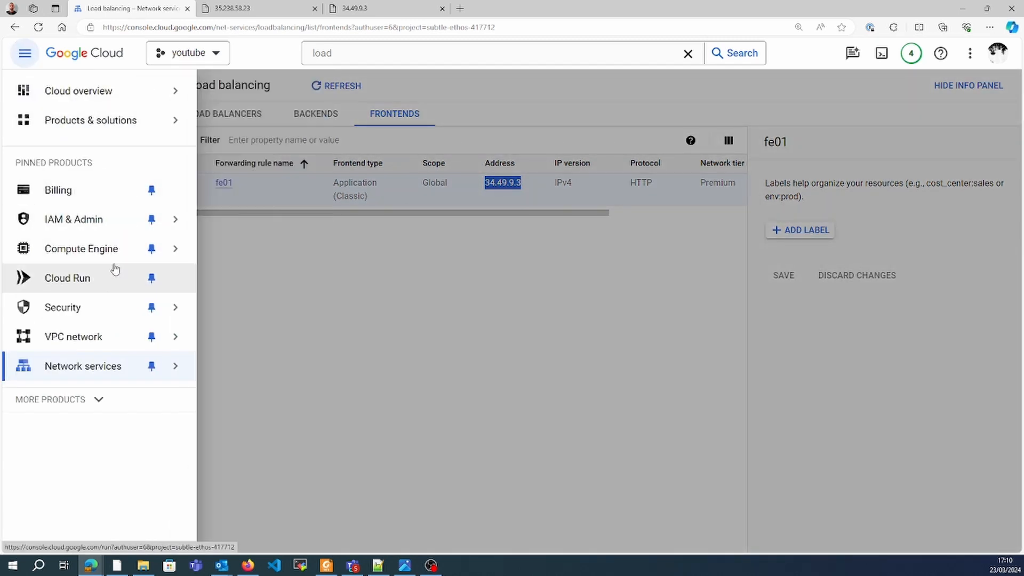
{"action": "mouse_move", "coordinate": [112, 252]}
{"action": "left_click", "coordinate": [215, 110]}
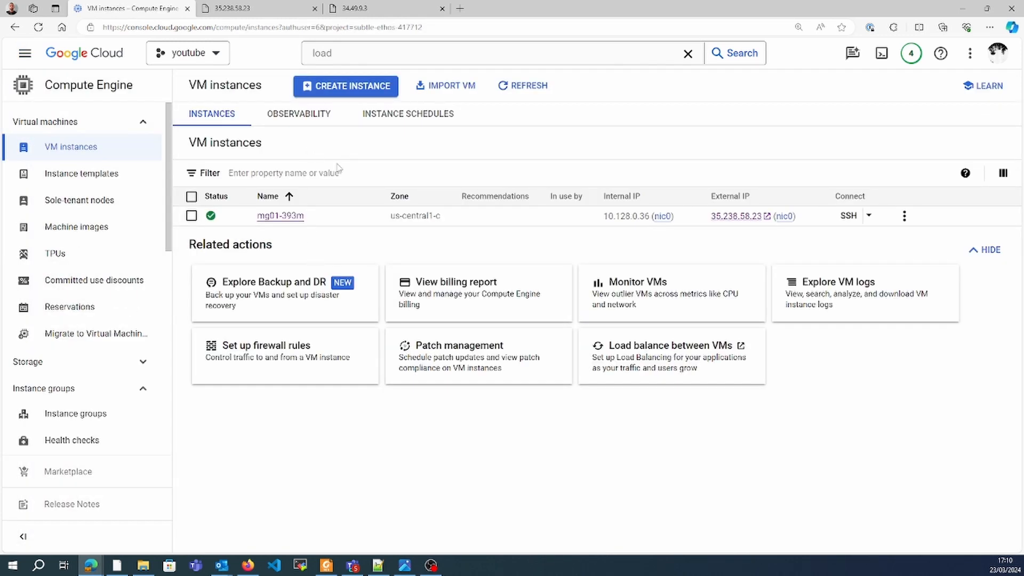
{"action": "left_click", "coordinate": [273, 221]}
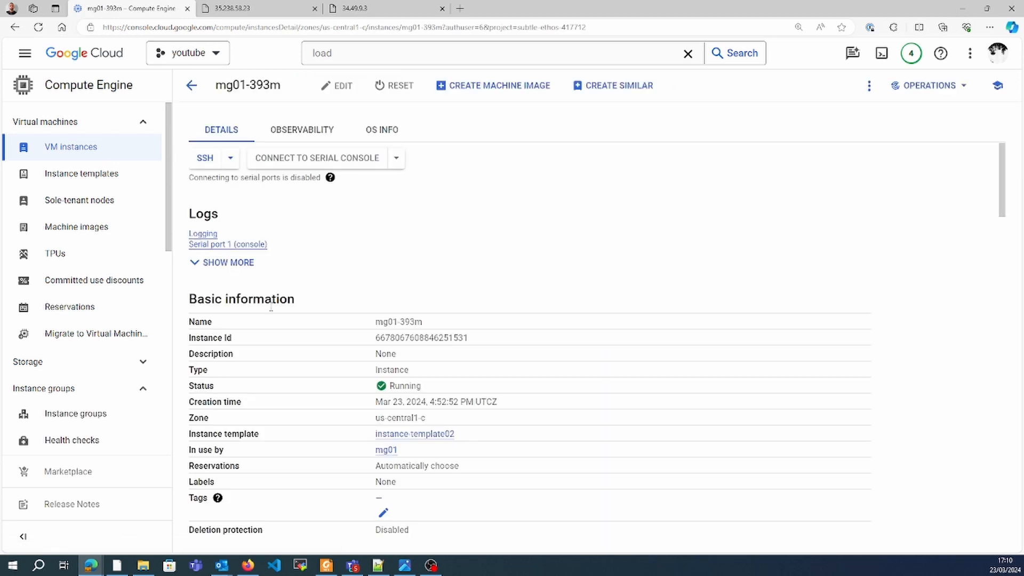
- Edit the instance group mg01, set its minimum number of instances to 2 in the autoscaling settings, and save
{"action": "left_click", "coordinate": [97, 415]}
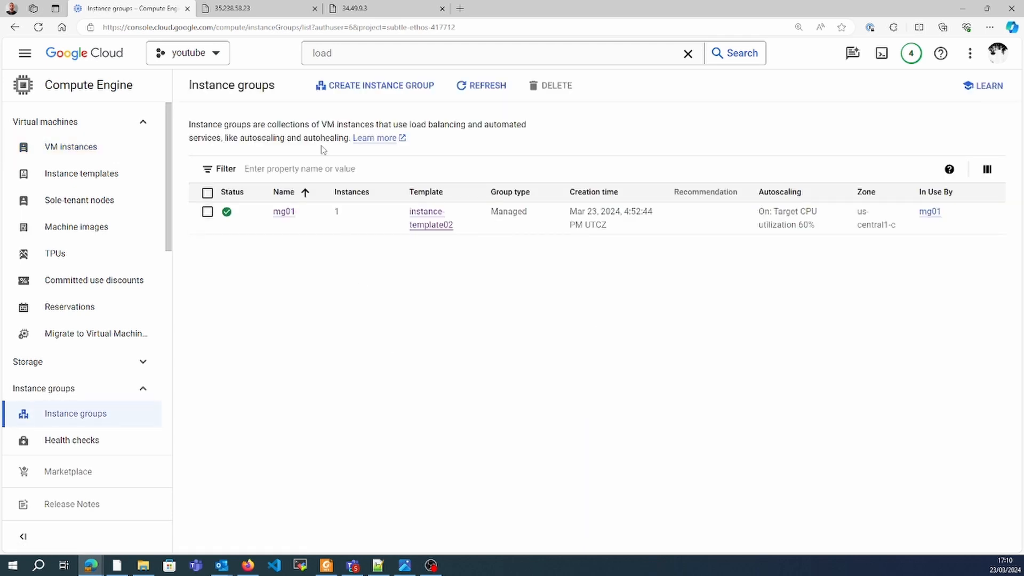
{"action": "left_click", "coordinate": [284, 213]}
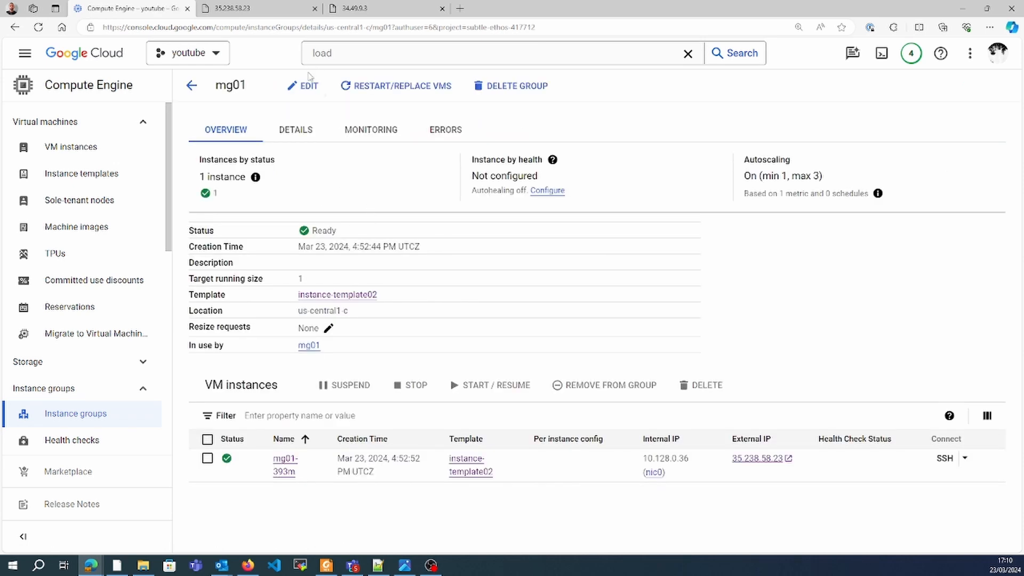
{"action": "left_click", "coordinate": [307, 89]}
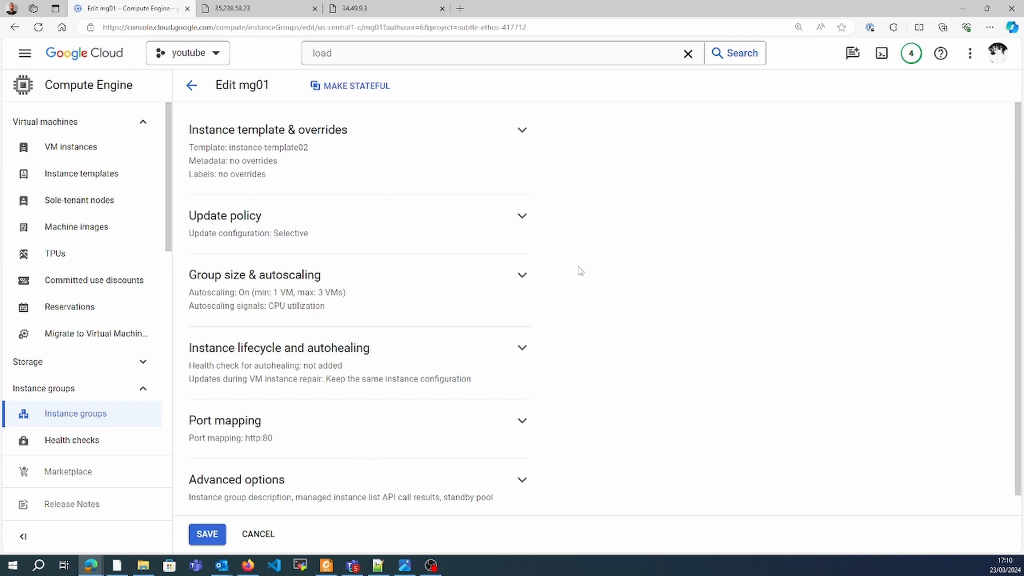
{"action": "left_click", "coordinate": [521, 276]}
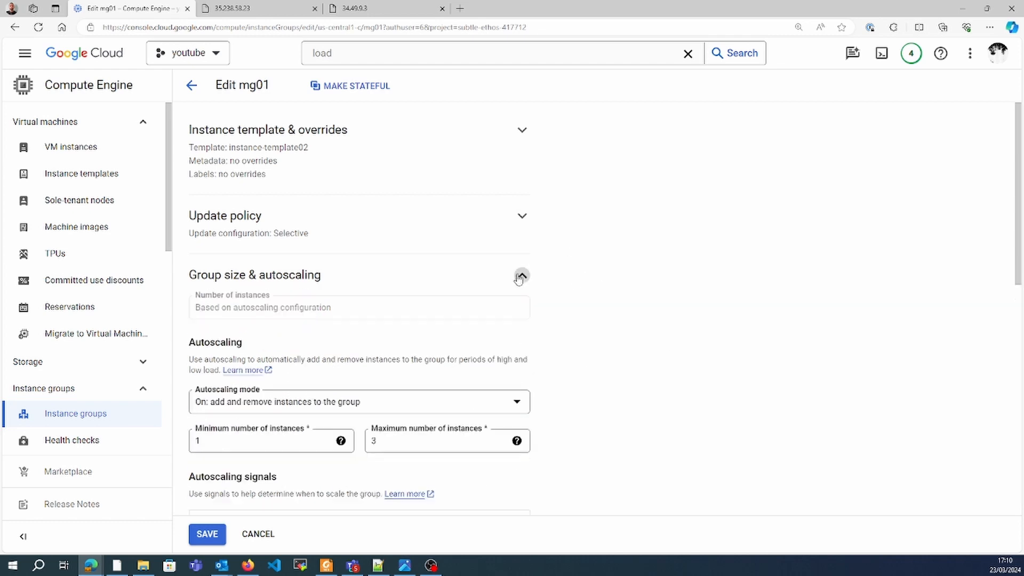
{"action": "double_click", "coordinate": [313, 440]}
{"action": "type", "text": "2"}
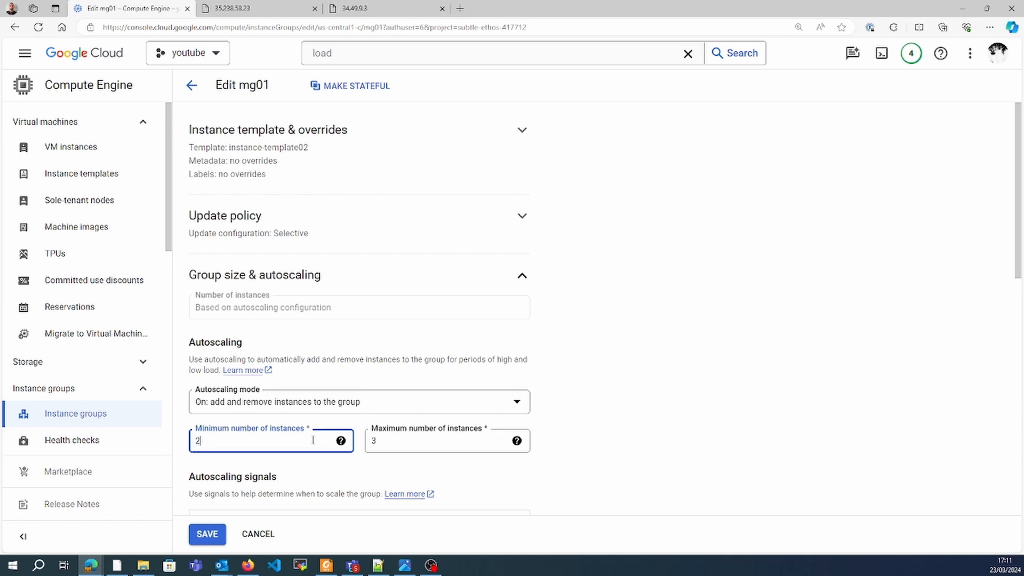
{"action": "left_click", "coordinate": [209, 534]}
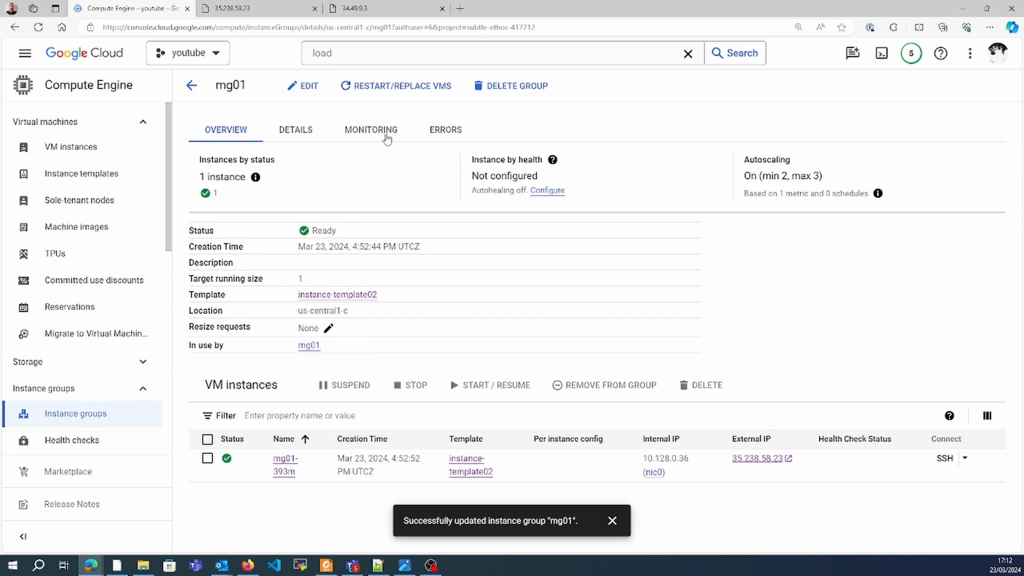
- Review the details of mg01 and the VM instances list, and reopen the group to check its instances
{"action": "left_click", "coordinate": [342, 139]}
{"action": "left_click", "coordinate": [296, 131]}
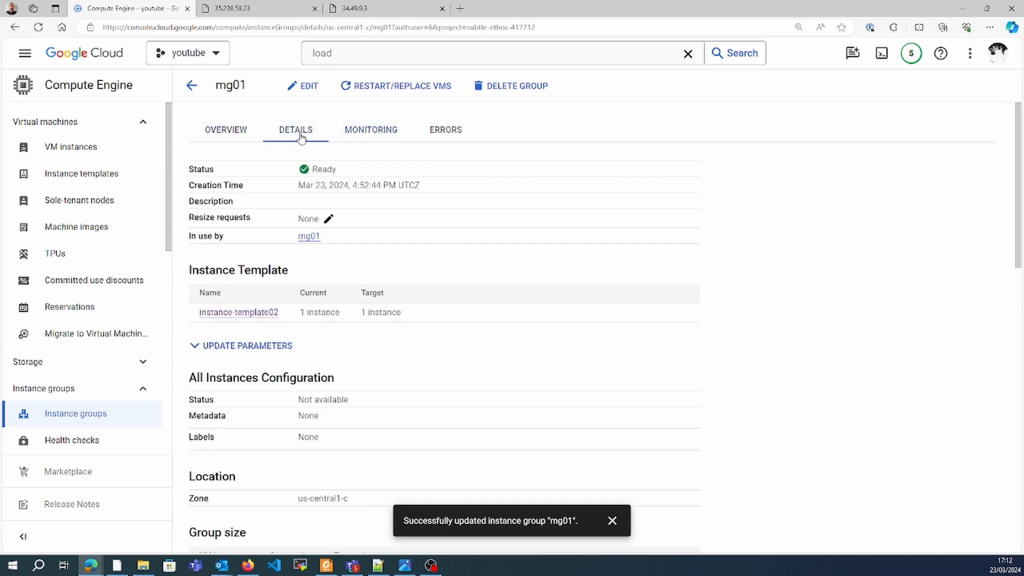
{"action": "left_click", "coordinate": [233, 133]}
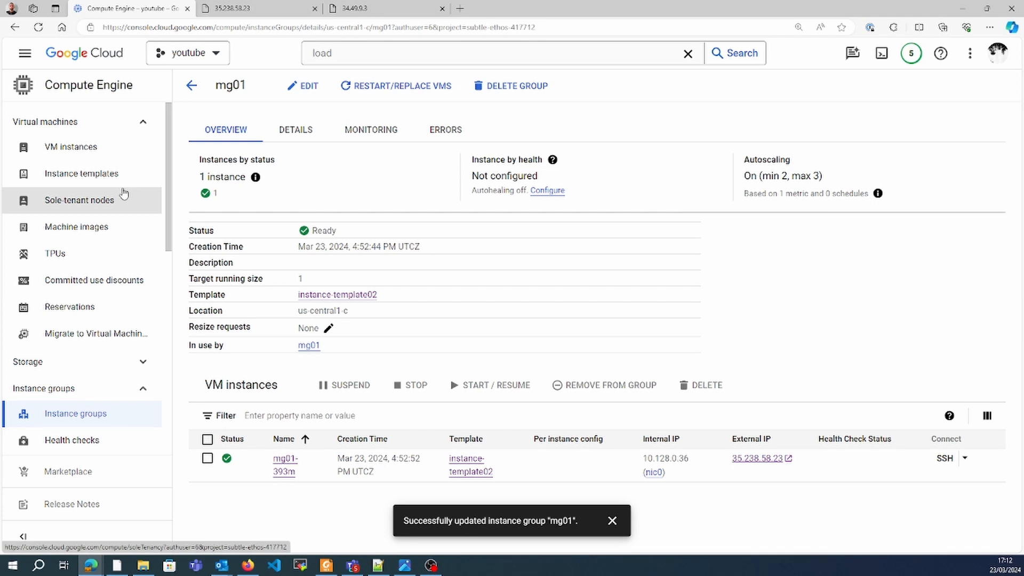
{"action": "left_click", "coordinate": [112, 153]}
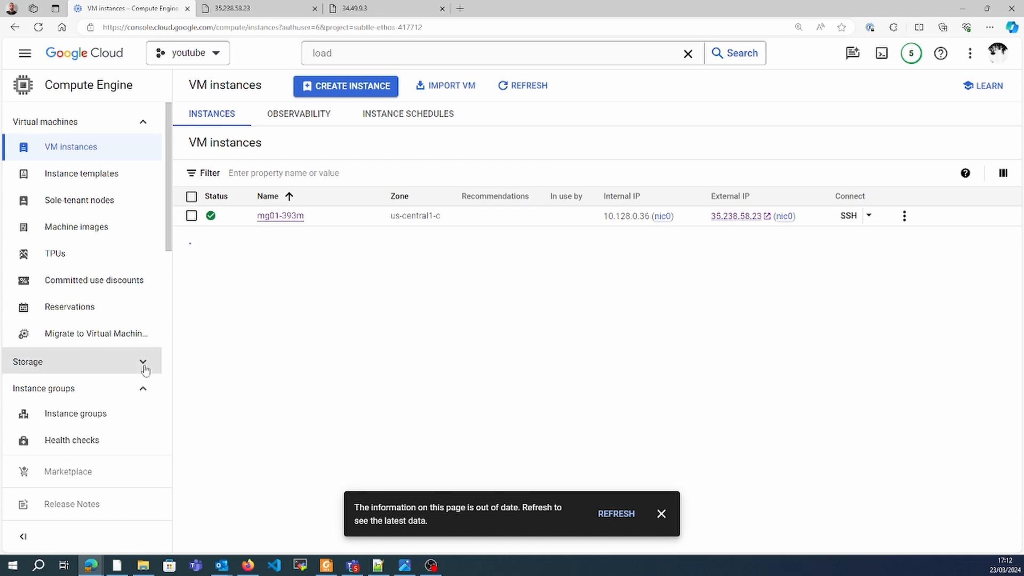
{"action": "left_click", "coordinate": [79, 421]}
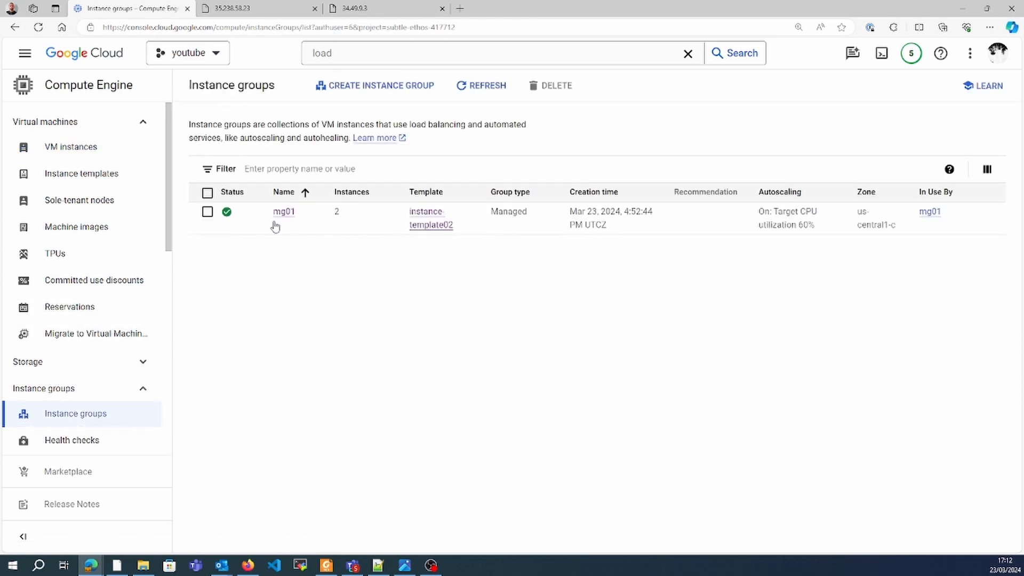
{"action": "left_click", "coordinate": [285, 211]}
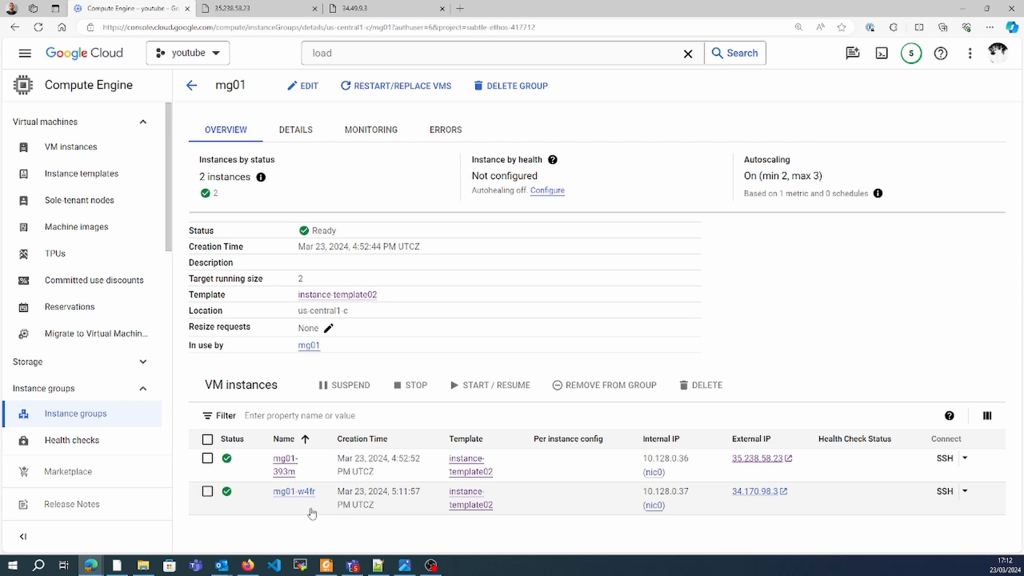
- Open the web page at the external IP of instance mg01-w4fr and reload it until its startup page loads
{"action": "left_click", "coordinate": [752, 492]}
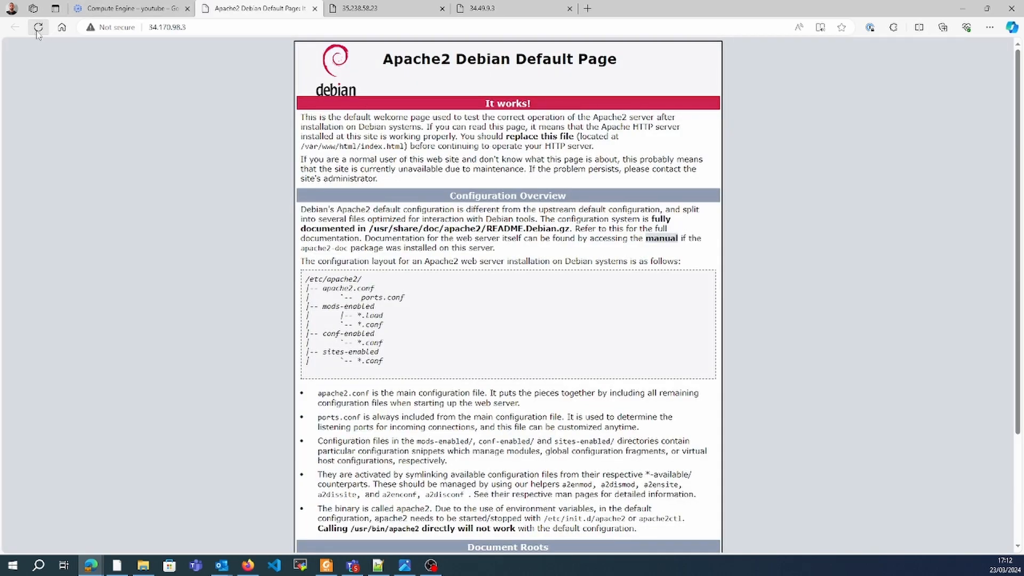
{"action": "left_click", "coordinate": [37, 30]}
{"action": "left_click", "coordinate": [37, 31]}
{"action": "left_click", "coordinate": [37, 31]}
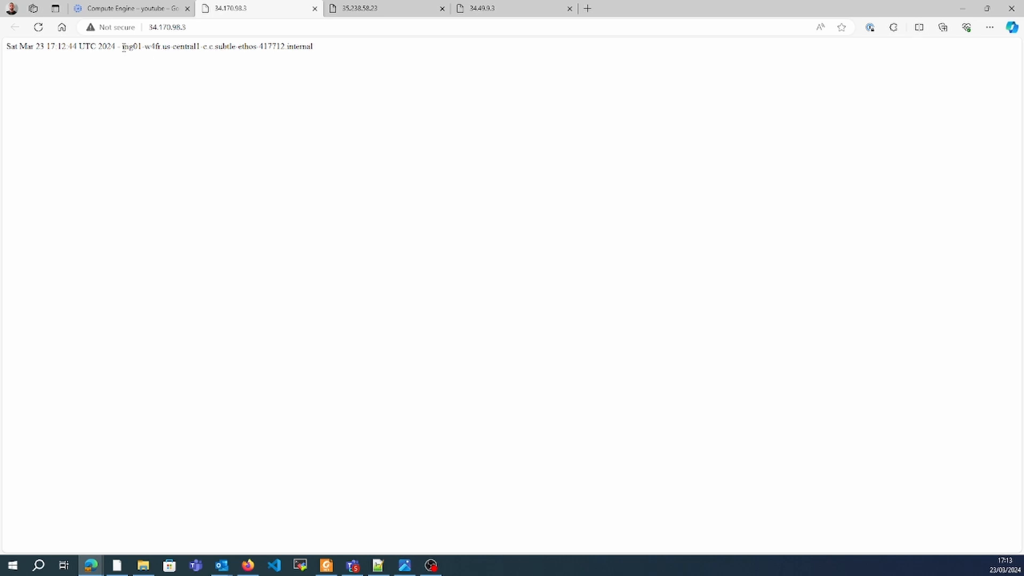
- Compare the timestamps on the pages served by 34.170.98.3 and 35.238.58.23 by highlighting the time on each
{"action": "left_click_drag", "start_coordinate": [48, 48], "coordinate": [60, 48]}
{"action": "right_click", "coordinate": [65, 48]}
{"action": "left_click", "coordinate": [392, 202]}
{"action": "left_click", "coordinate": [395, 7]}
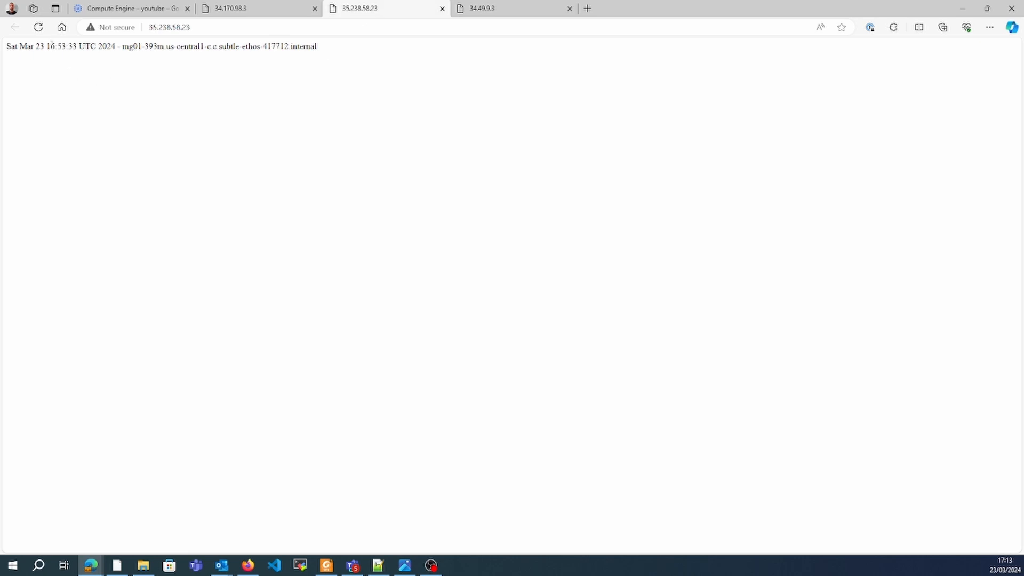
{"action": "left_click_drag", "start_coordinate": [47, 48], "coordinate": [63, 48]}
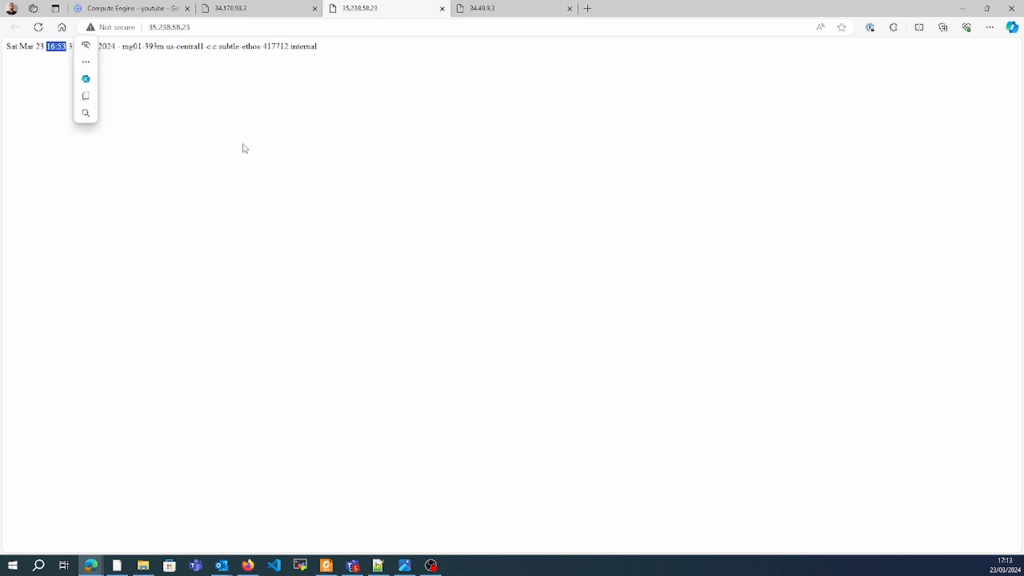
{"action": "left_click", "coordinate": [522, 187]}
- Reload the load balancer page at 34.49.9.3 repeatedly to check which group instance answers each request
{"action": "left_click", "coordinate": [510, 6]}
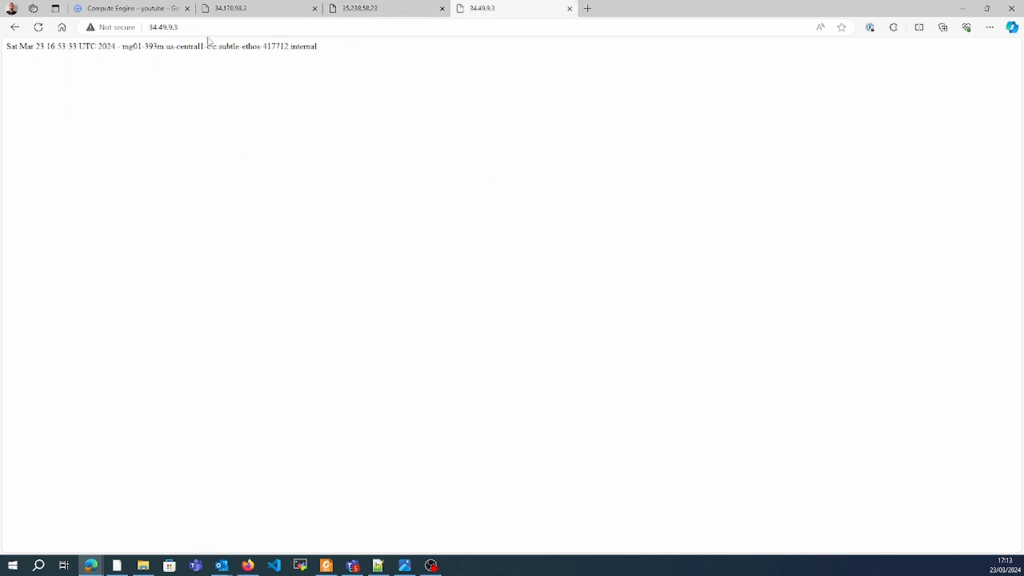
{"action": "left_click", "coordinate": [38, 32]}
{"action": "left_click", "coordinate": [38, 32]}
{"action": "left_click", "coordinate": [38, 32]}
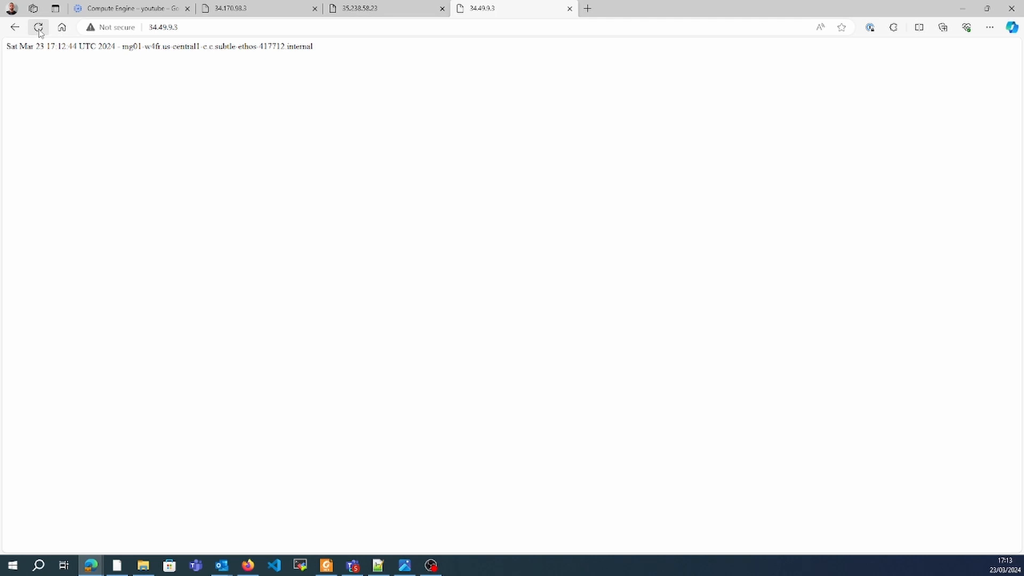
{"action": "left_click", "coordinate": [39, 32]}
{"action": "left_click", "coordinate": [38, 32]}
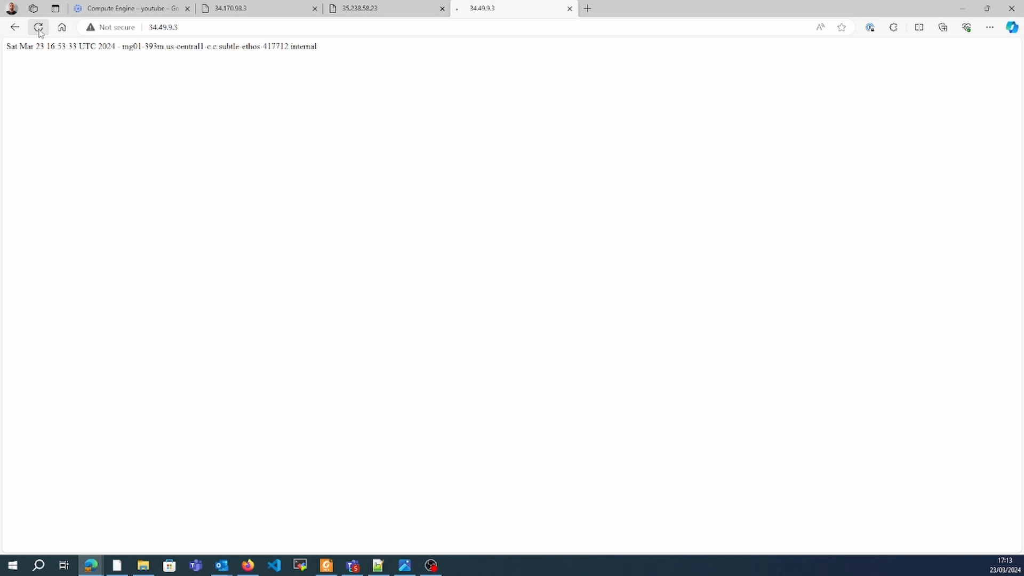
{"action": "left_click", "coordinate": [39, 32]}
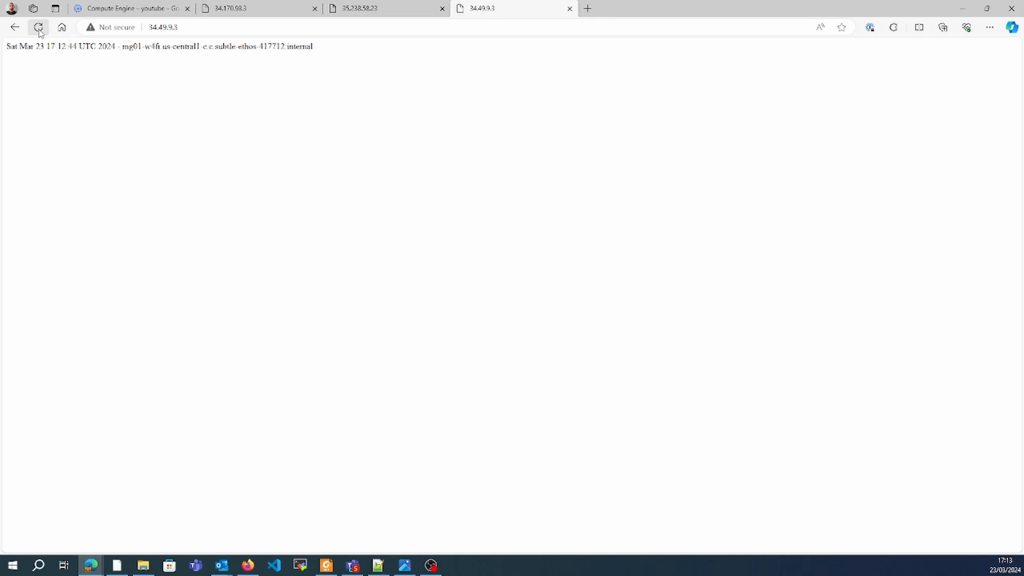
{"action": "left_click", "coordinate": [39, 32]}
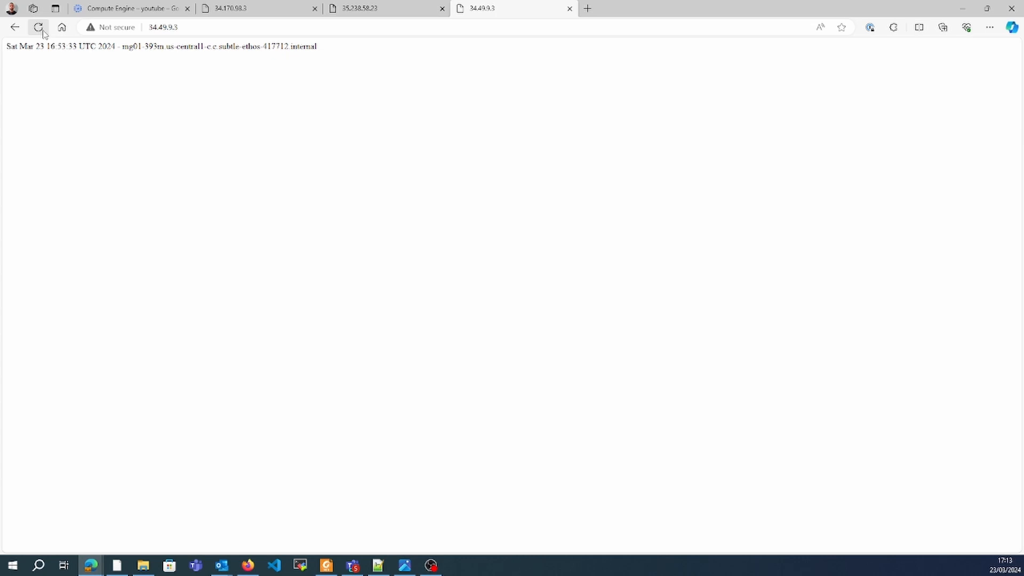
{"action": "left_click", "coordinate": [43, 31]}
{"action": "left_click", "coordinate": [43, 31]}
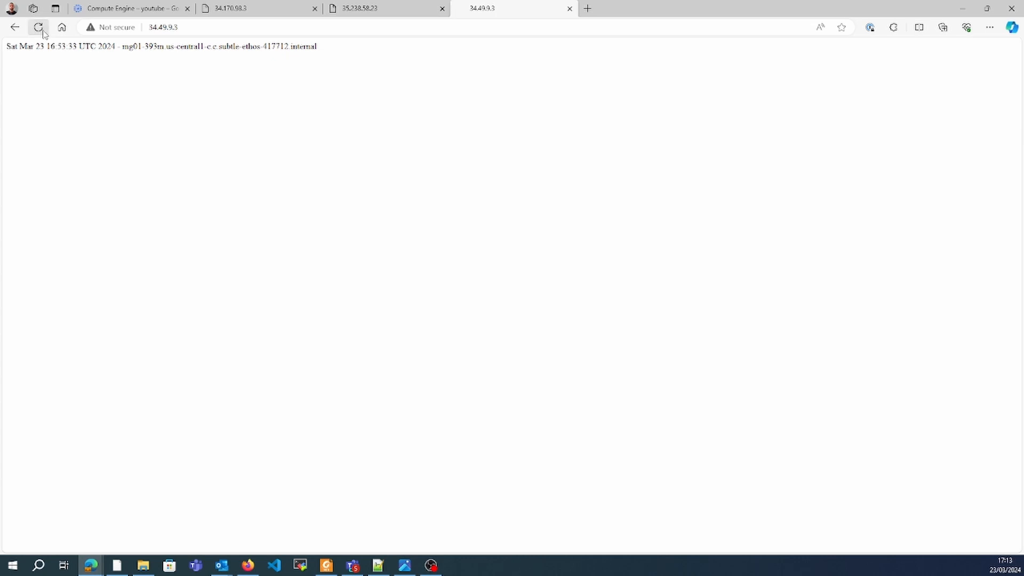